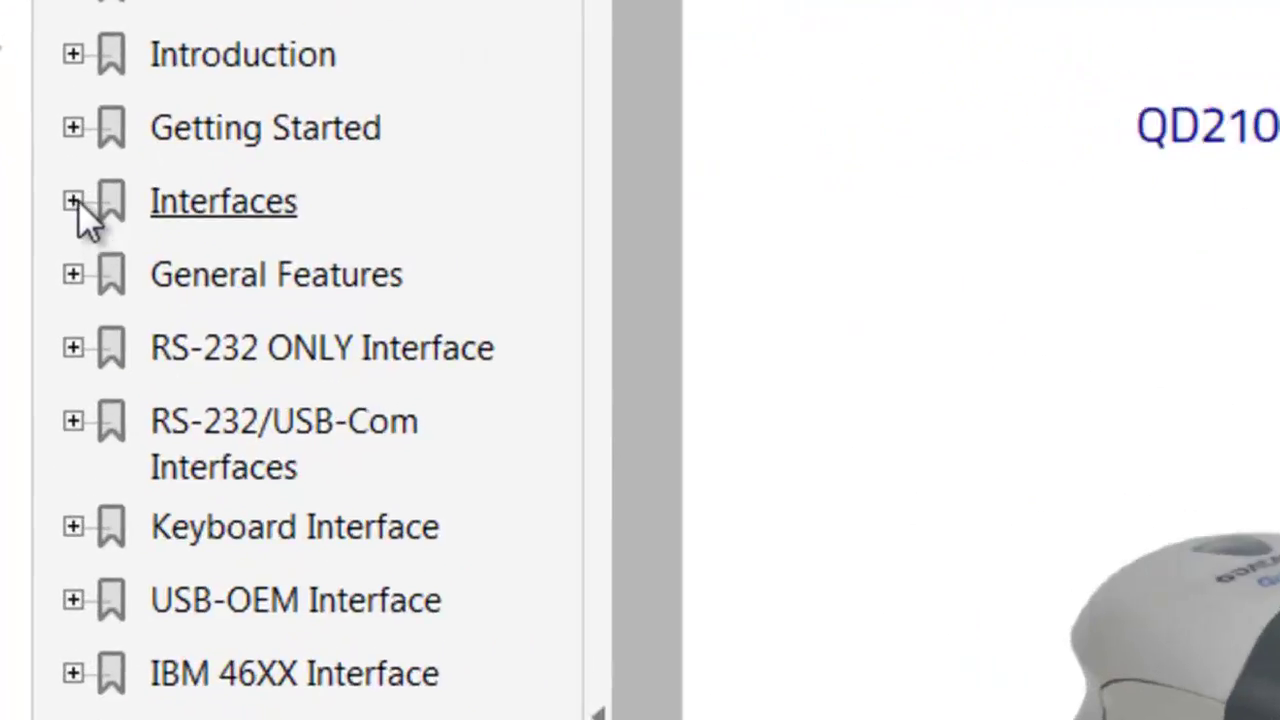
Step: Expand the Interfaces bookmark in the QD2100 manual to list its subsections
left_click(73, 201)
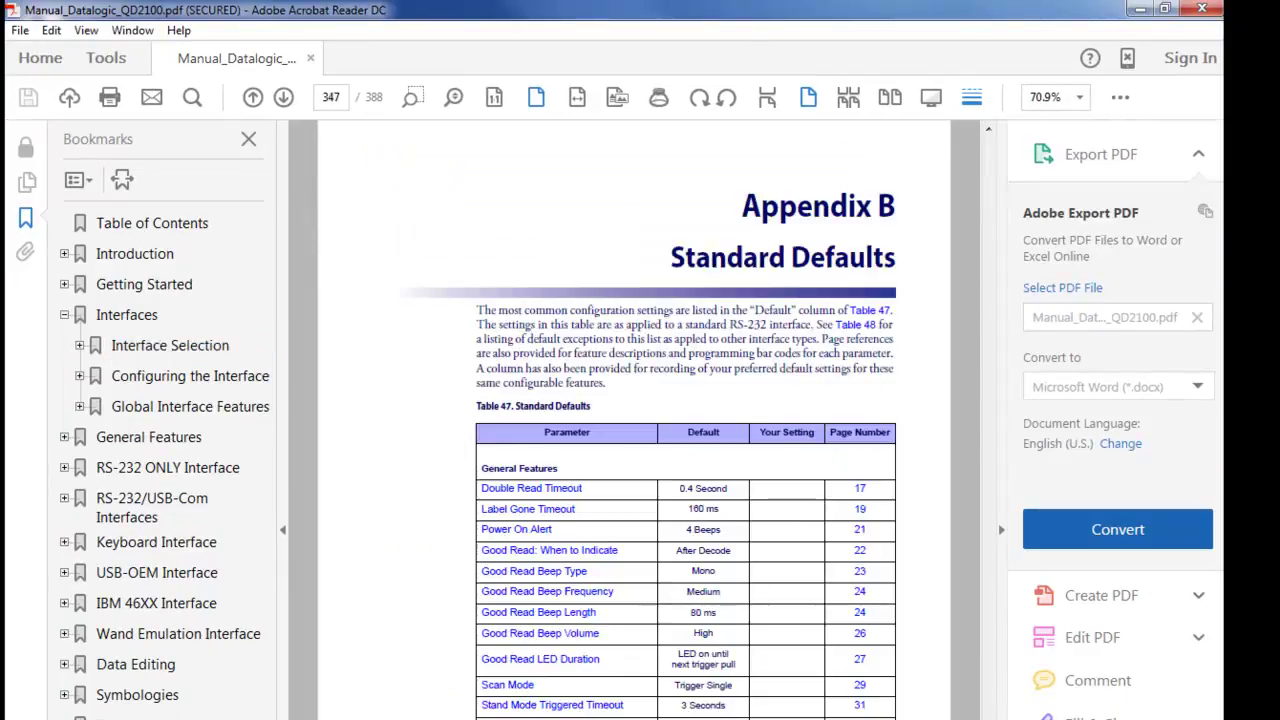
Step: On page 348, highlight the defaults (9600 baud, 8 data bits, 1 stop bit, no parity, no handshaking), then minimize Acrobat
left_click(283, 97)
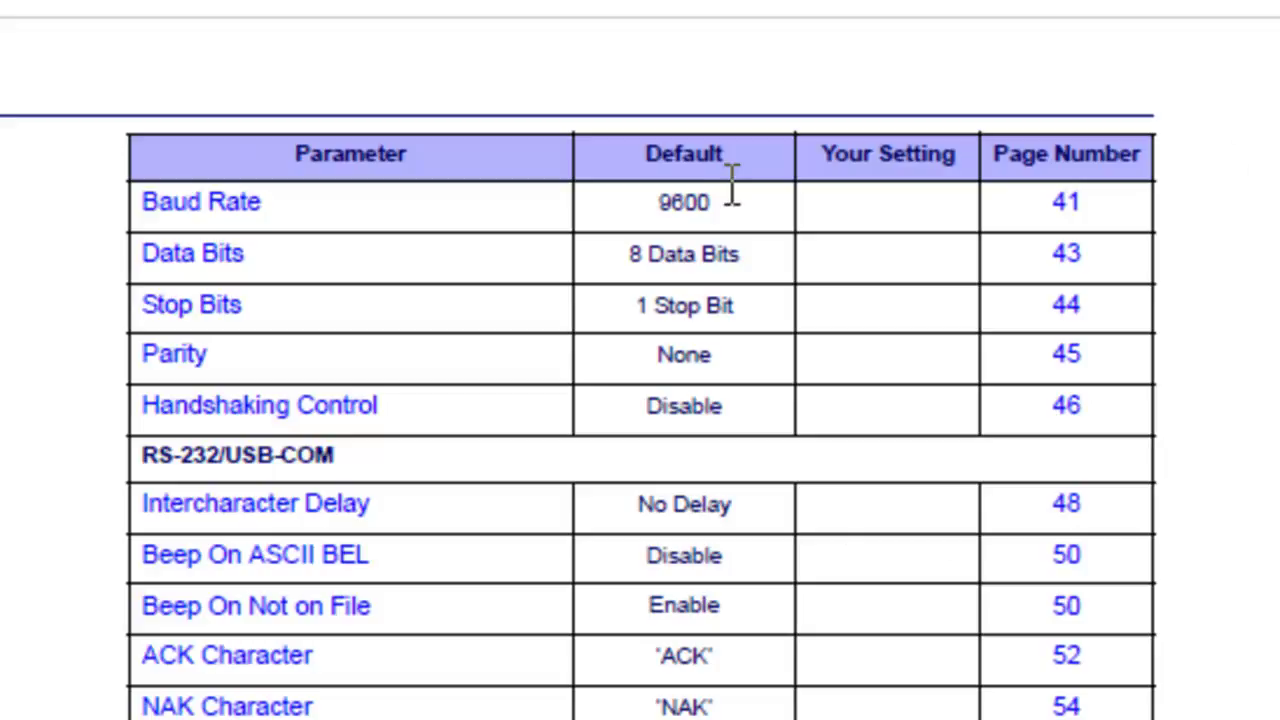
left_click_drag(651, 204, 762, 192)
left_click(700, 274)
left_click_drag(668, 208, 755, 258)
left_click(623, 266)
left_click(691, 257)
left_click_drag(629, 299, 743, 299)
left_click(674, 337)
left_click_drag(672, 352, 733, 360)
left_click_drag(645, 404, 749, 403)
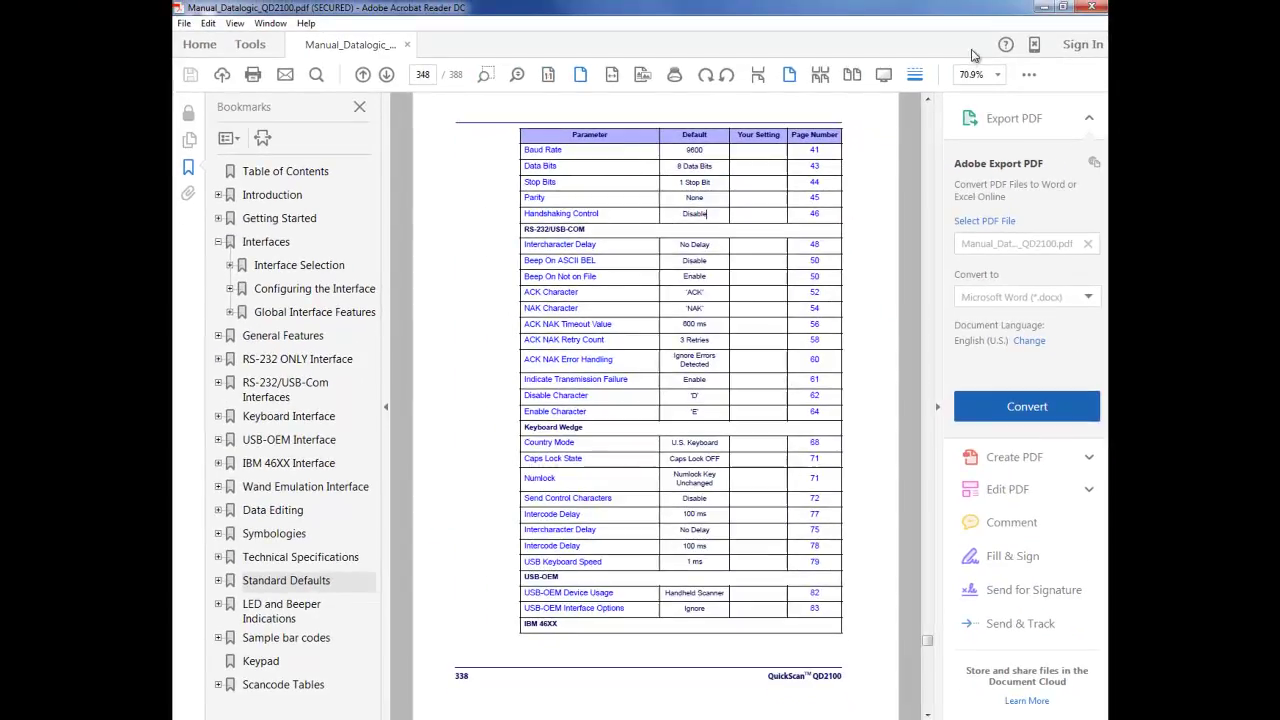
left_click(1041, 8)
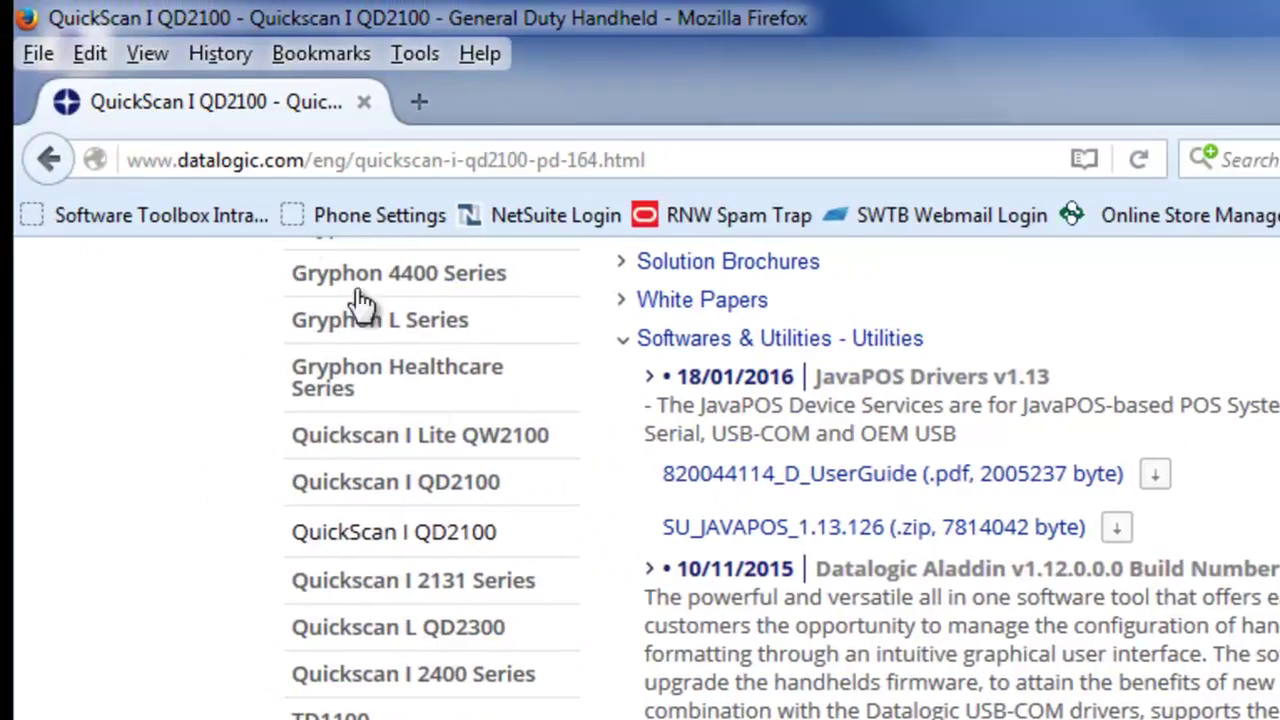
left_click_drag(128, 158, 722, 150)
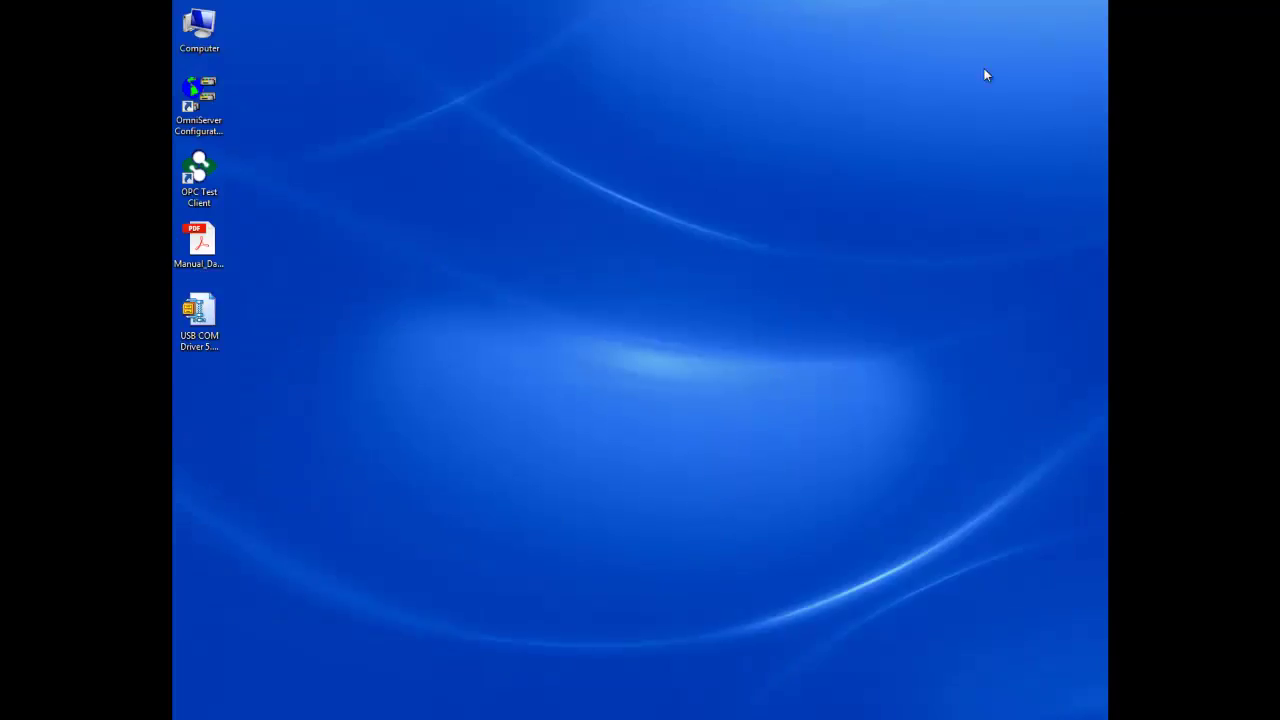
left_click(199, 325)
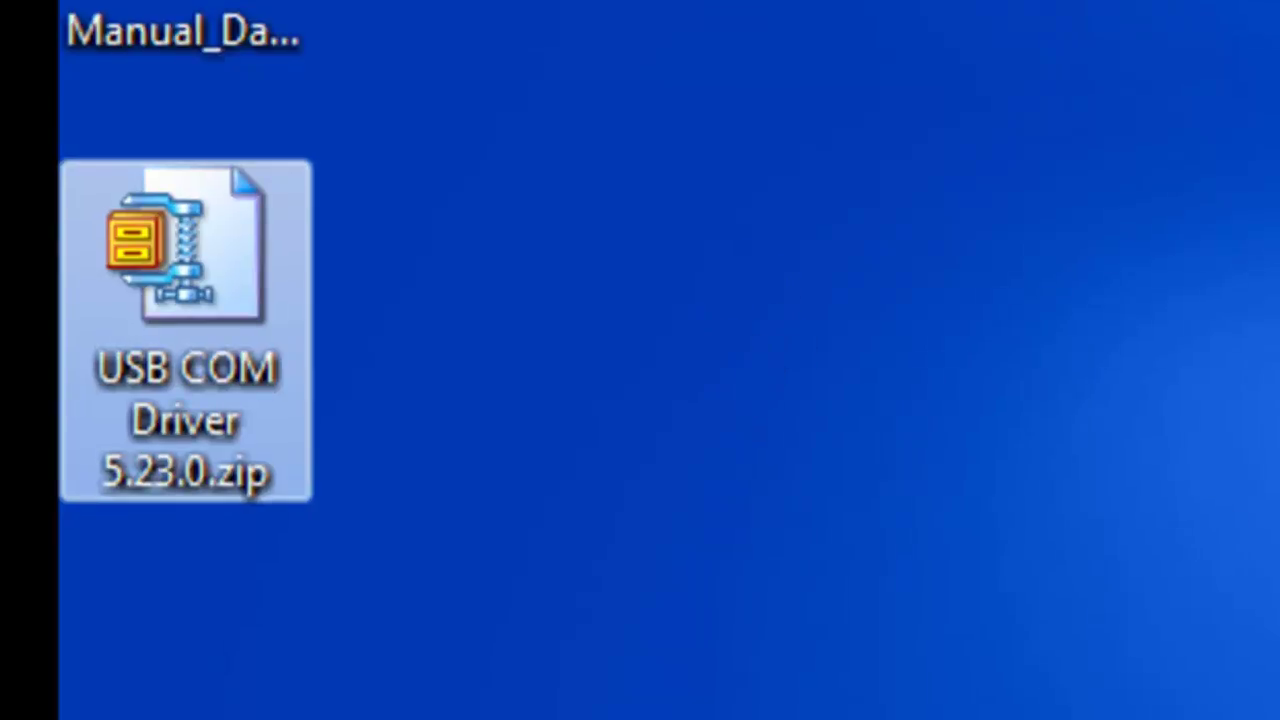
key("super")
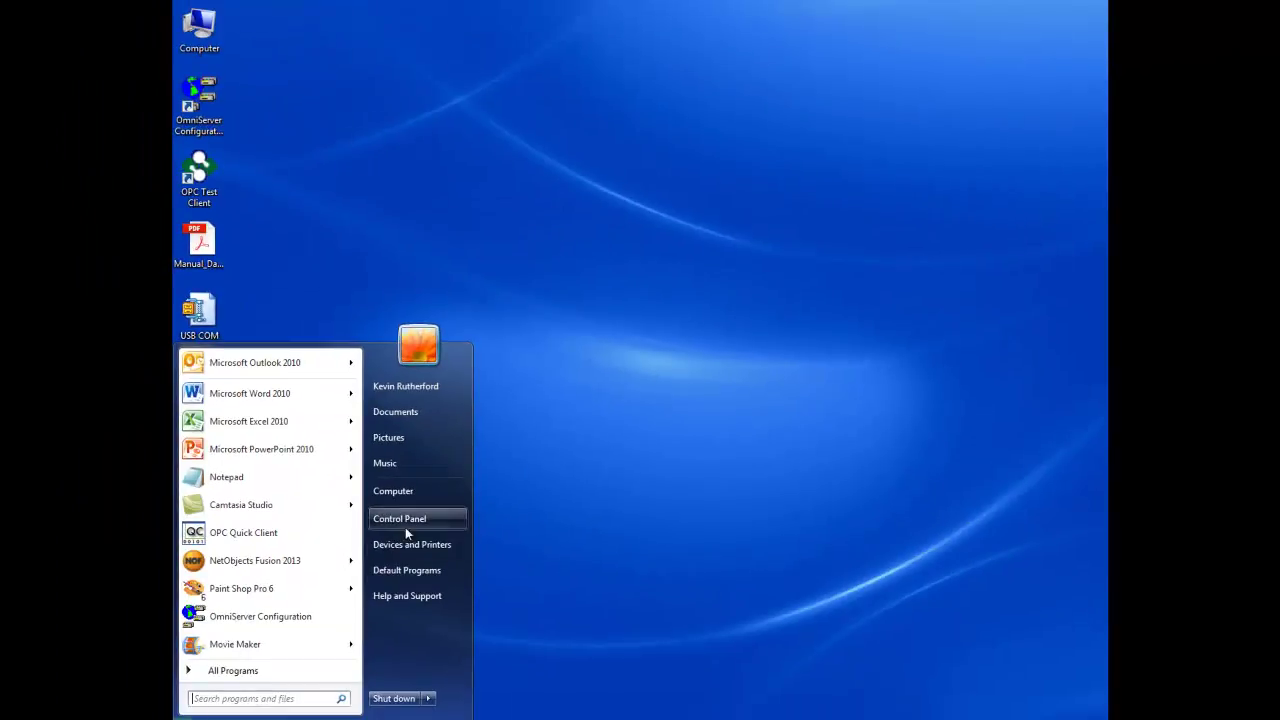
left_click(405, 527)
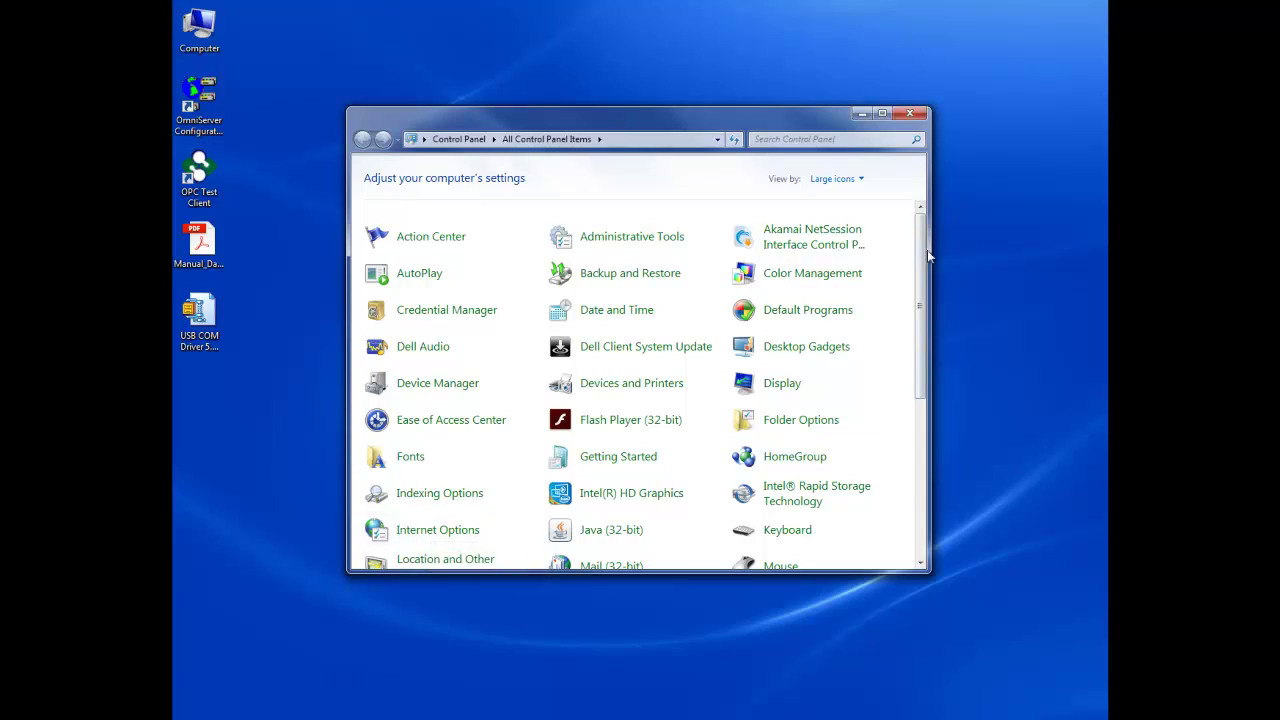
left_click_drag(921, 256, 918, 433)
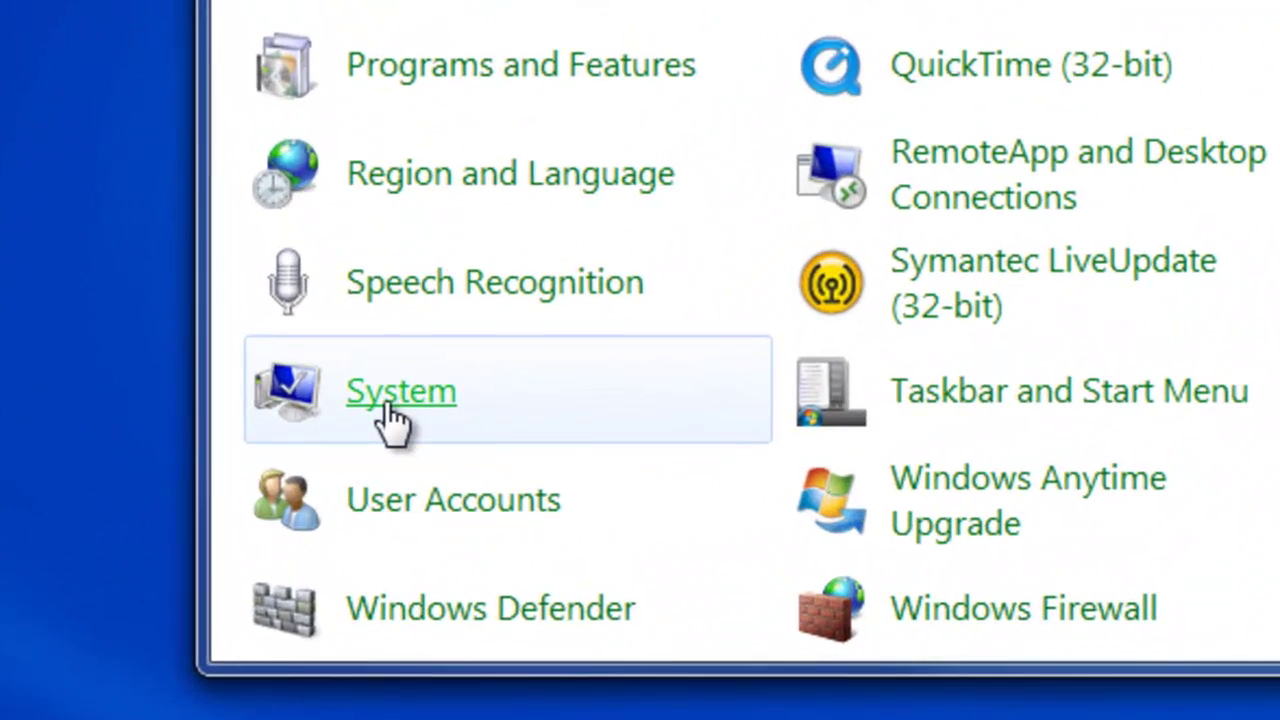
left_click(390, 412)
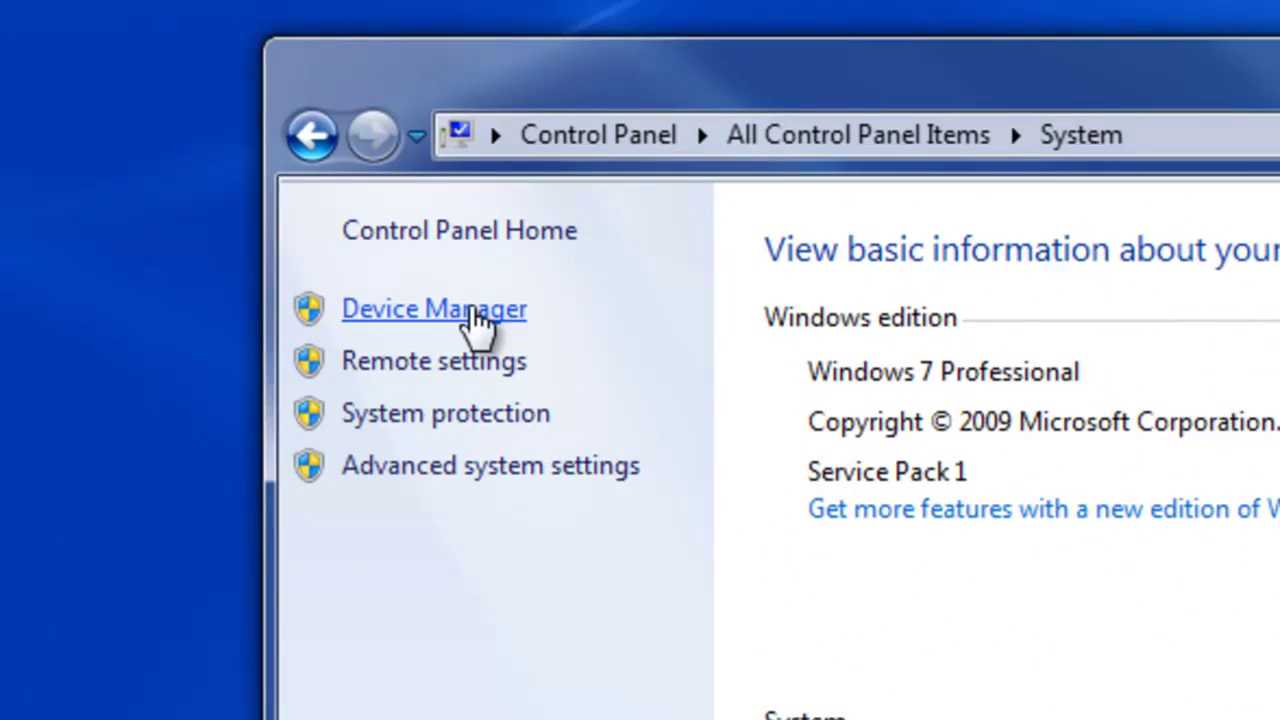
left_click(476, 316)
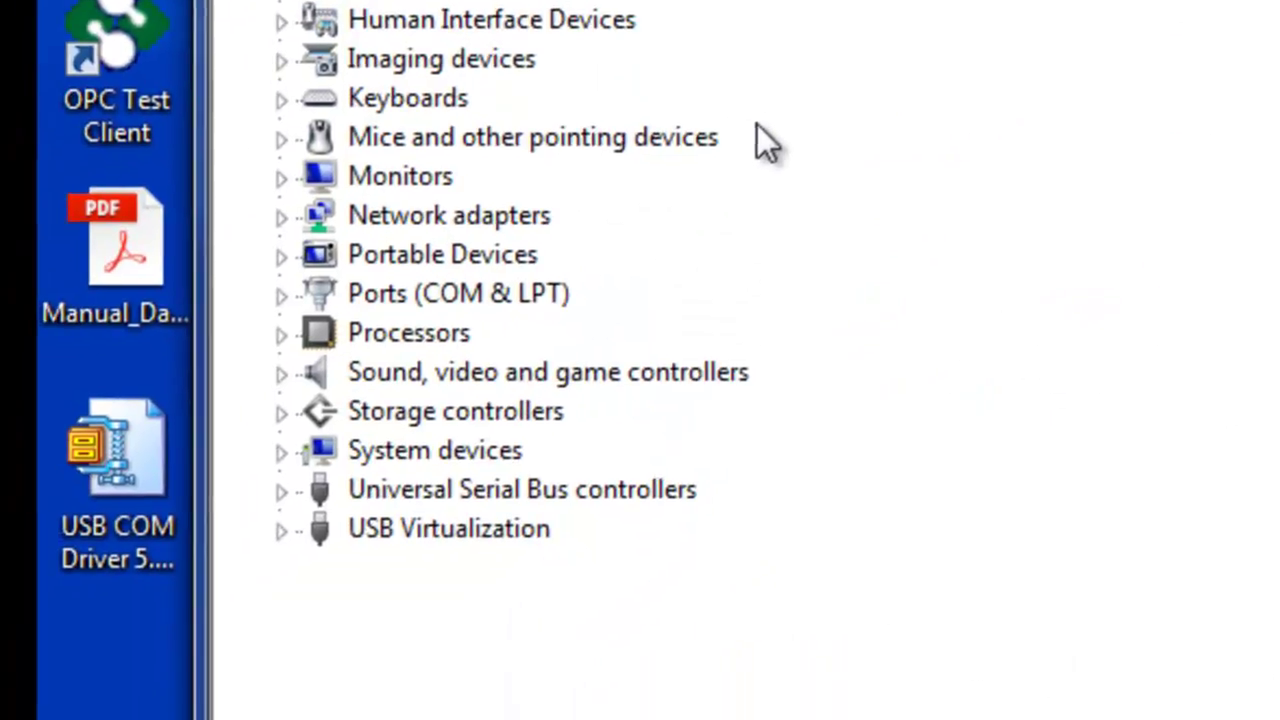
left_click(282, 291)
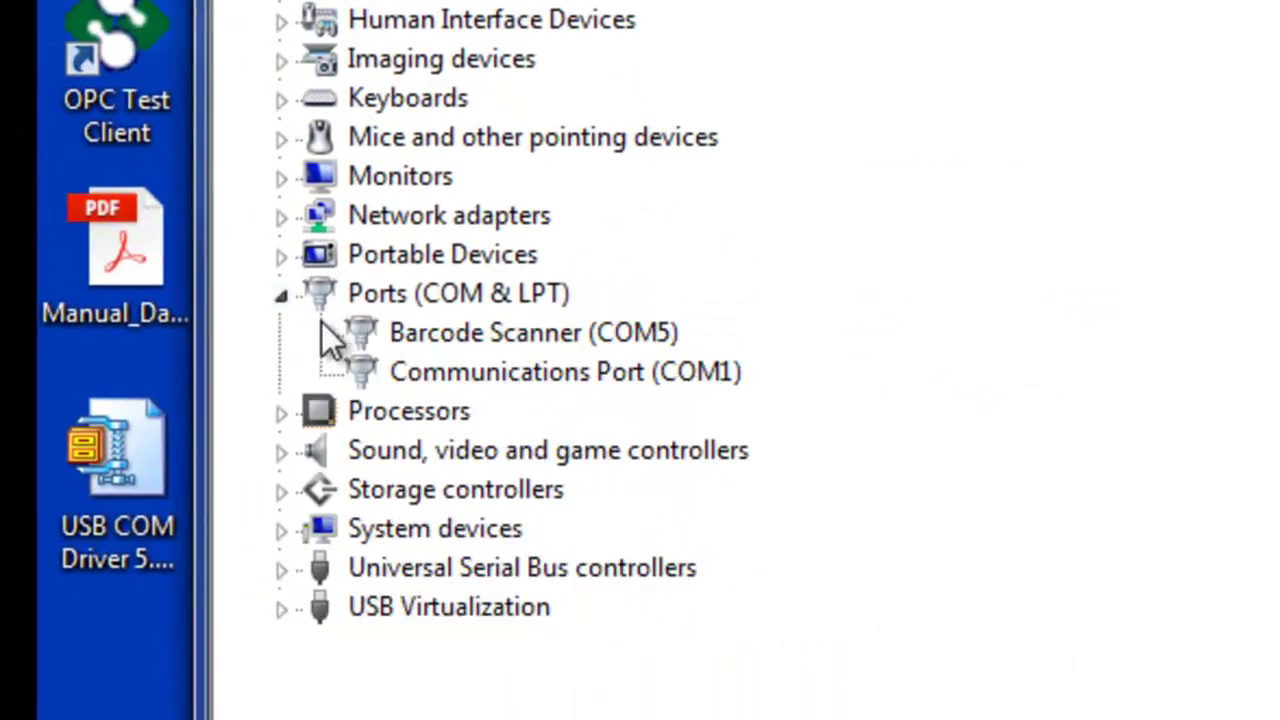
left_click(440, 333)
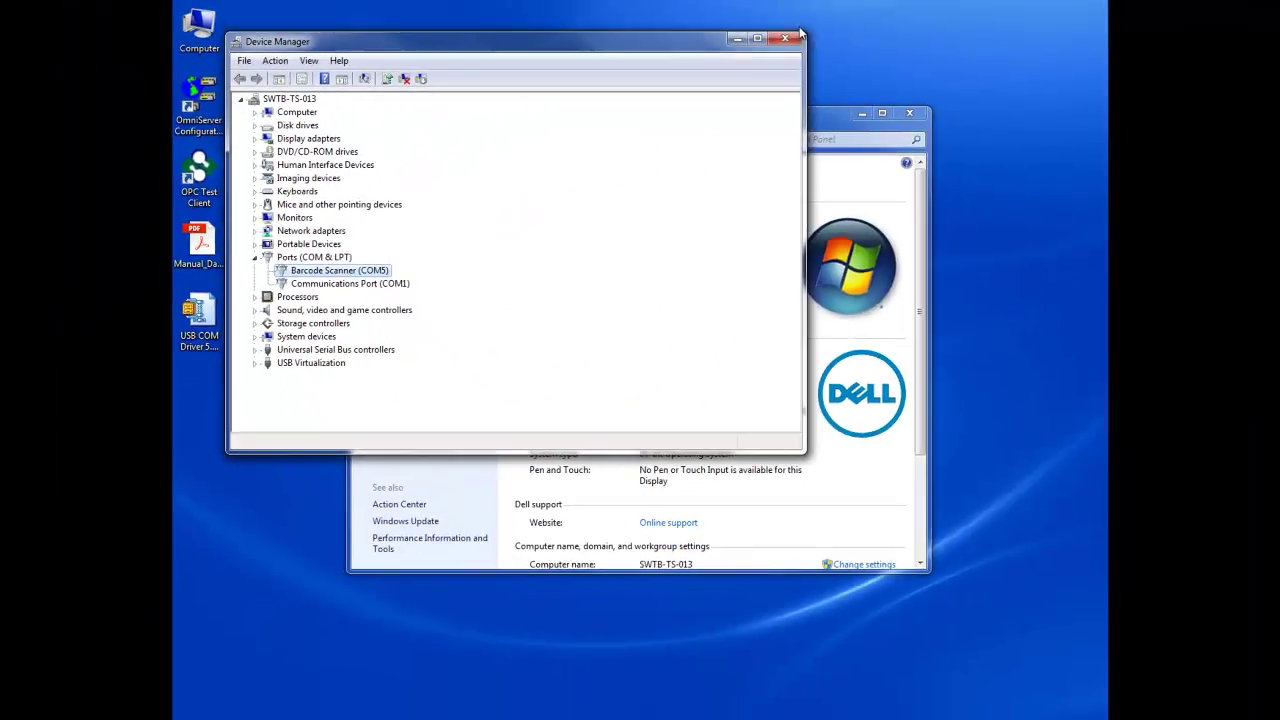
left_click(787, 41)
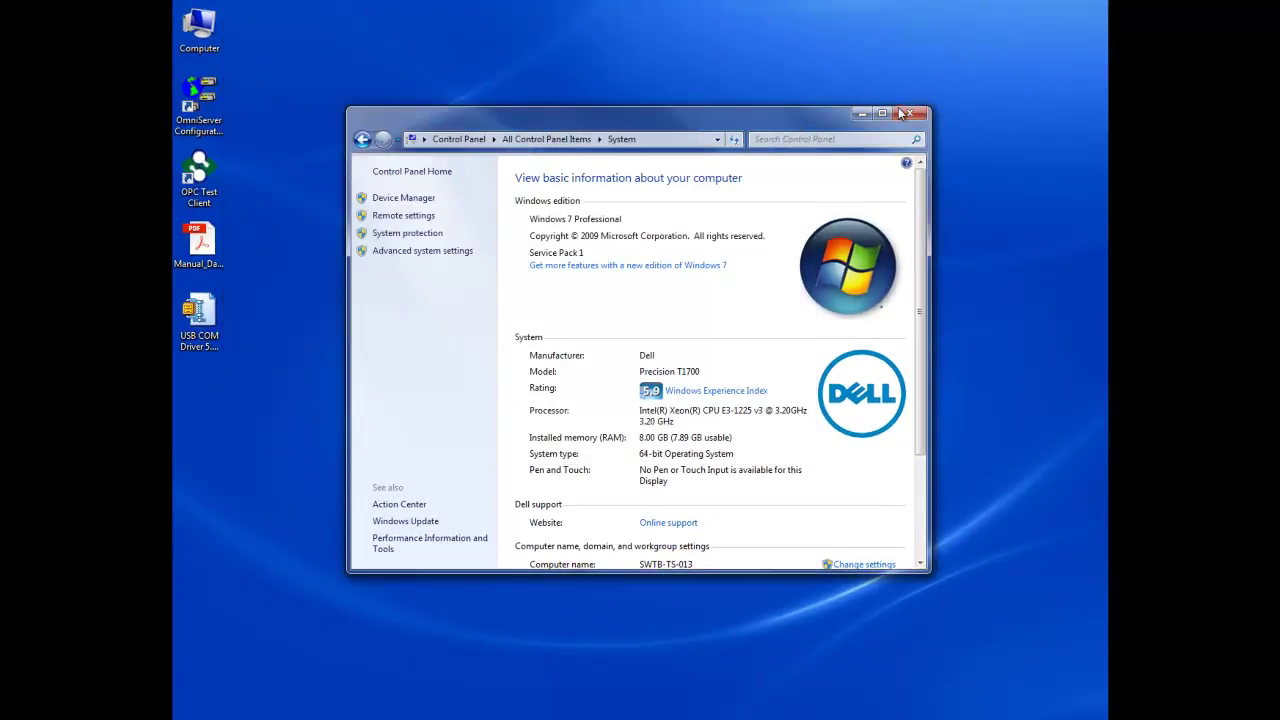
left_click(909, 113)
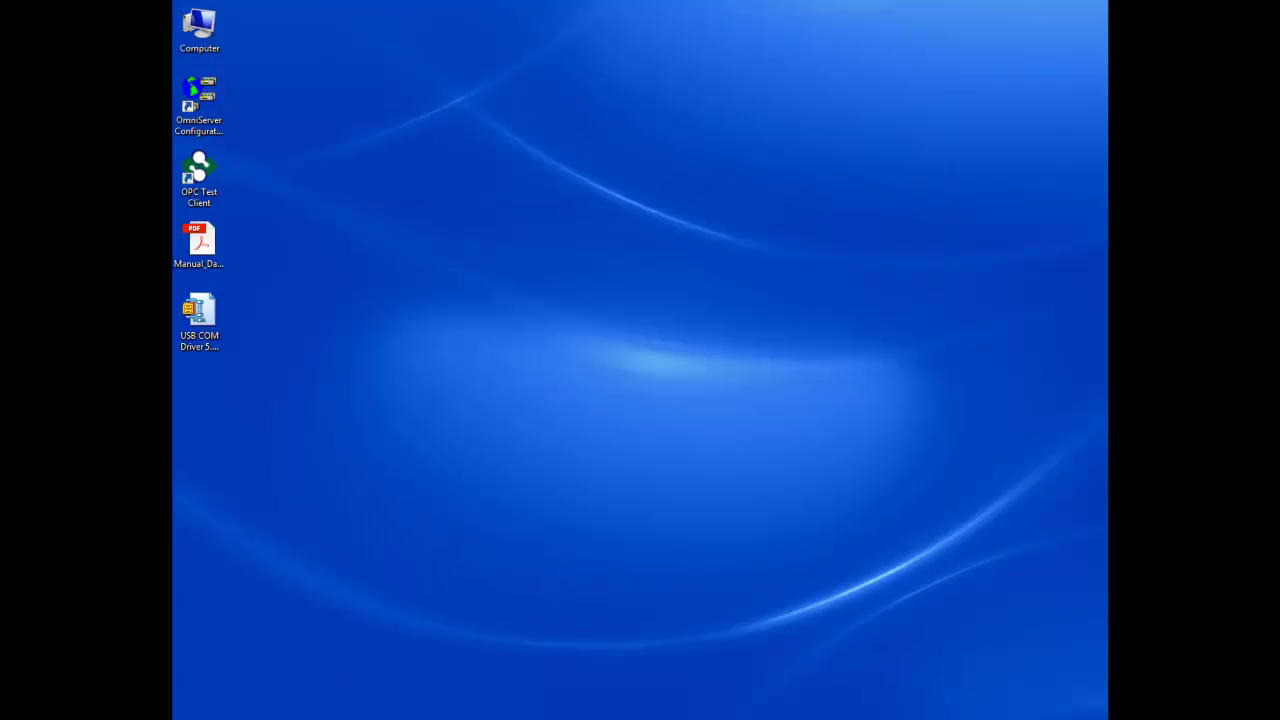
Step: Launch OmniServer from the notification area and dismiss its splash screen
left_click(983, 717)
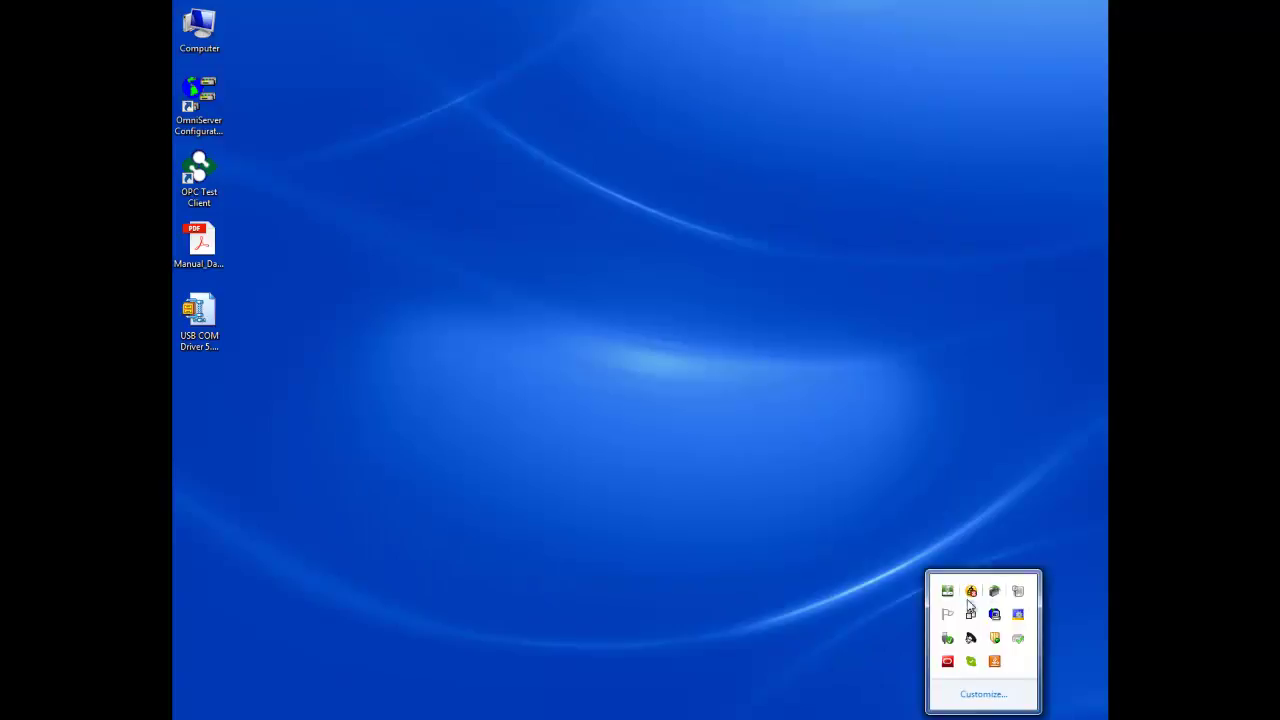
double_click(995, 615)
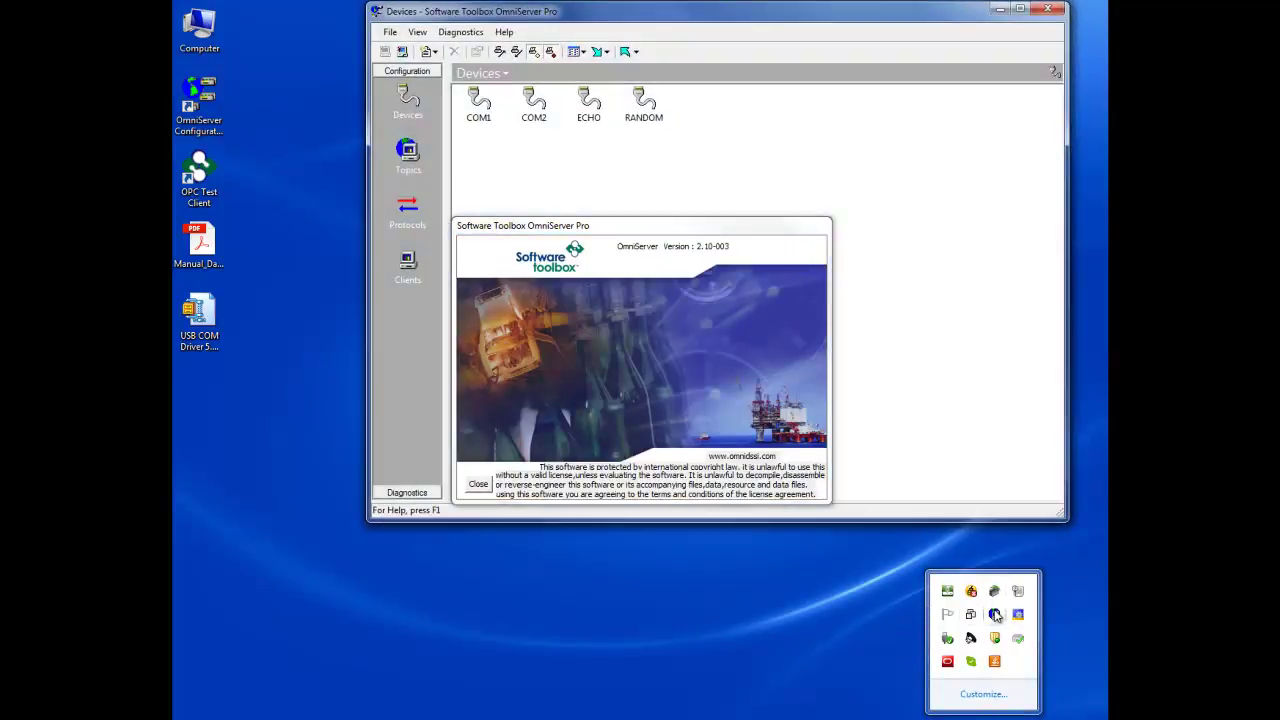
left_click(480, 485)
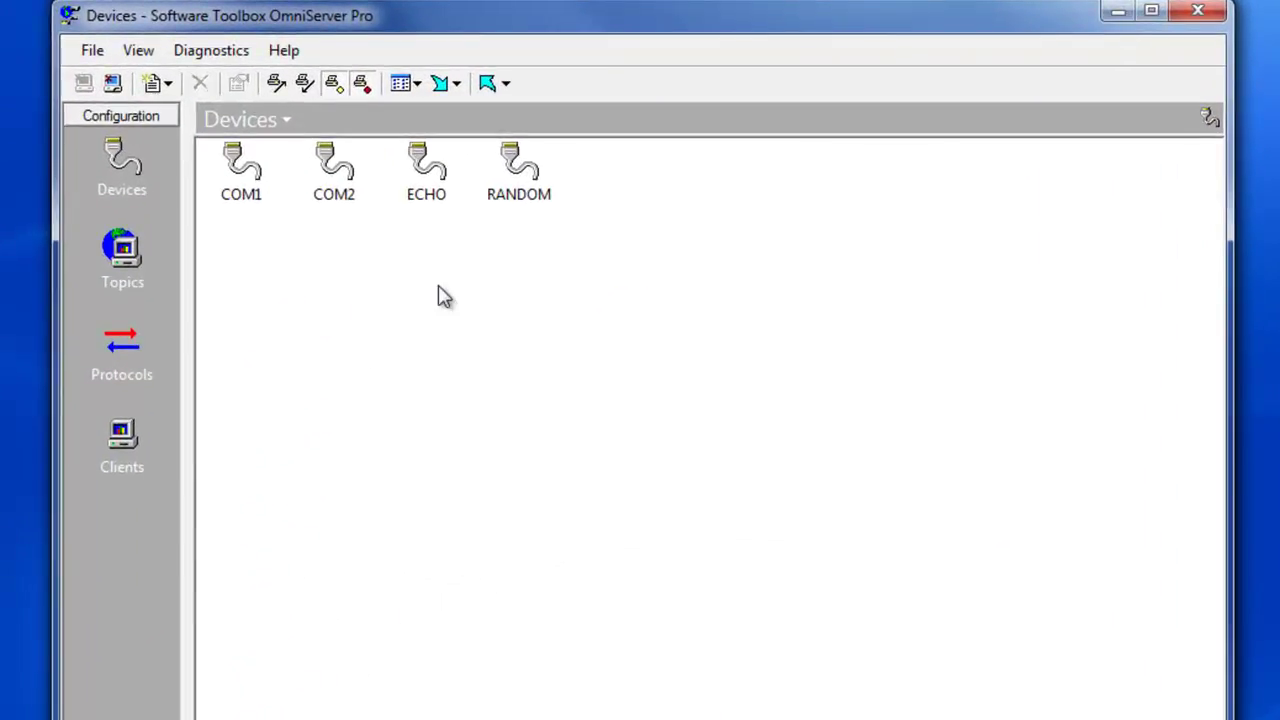
Step: Add a new COM5 device with 9600 baud and 8 data bits
right_click(437, 296)
mouse_move(500, 301)
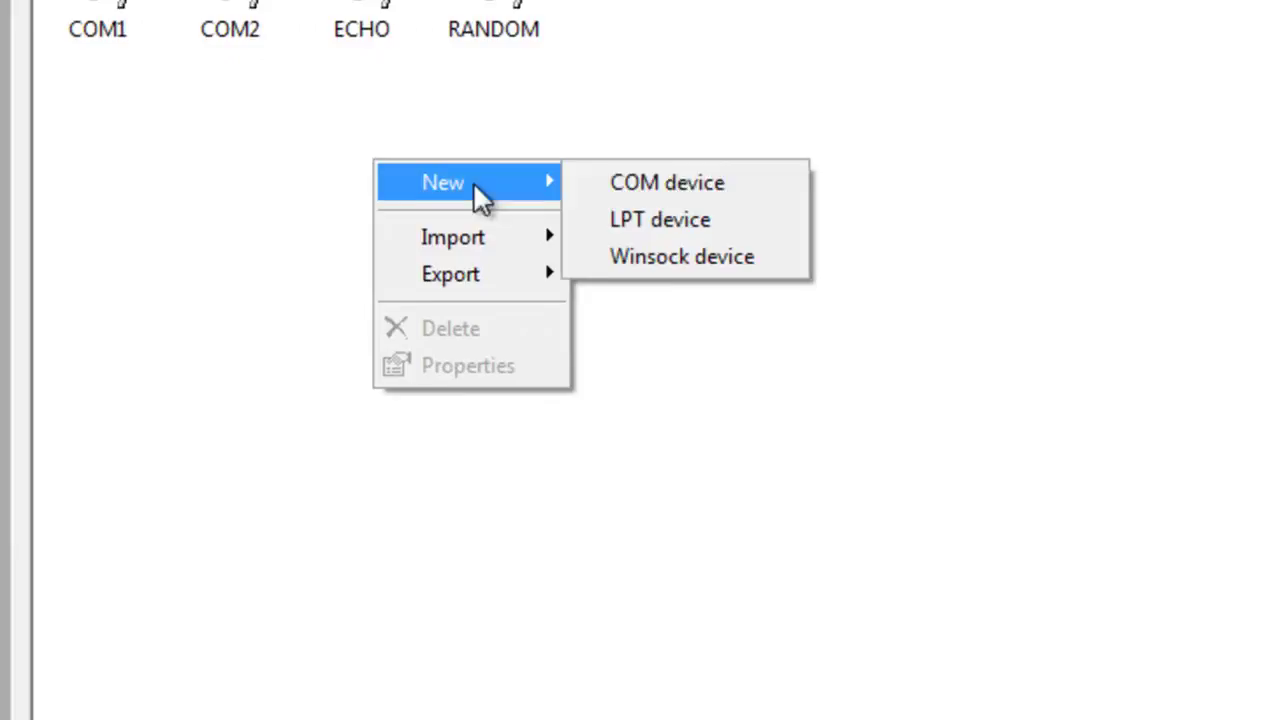
left_click(686, 178)
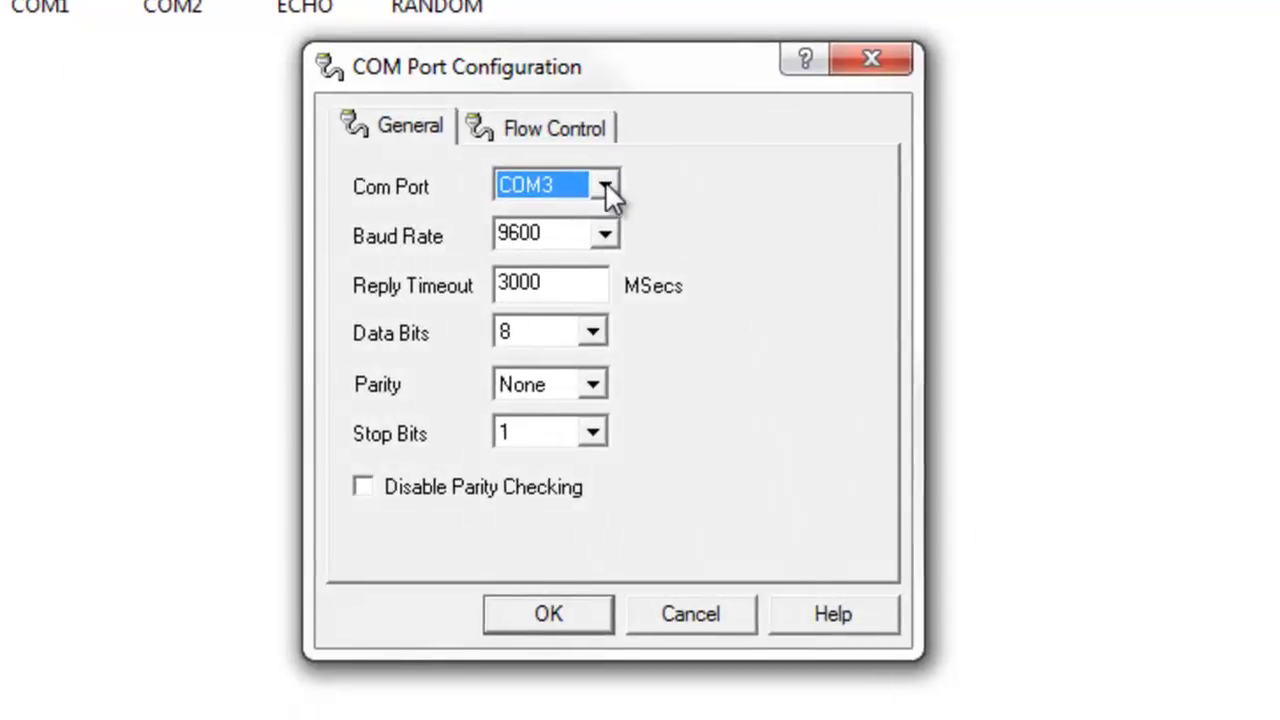
left_click(605, 183)
left_click(532, 262)
double_click(547, 236)
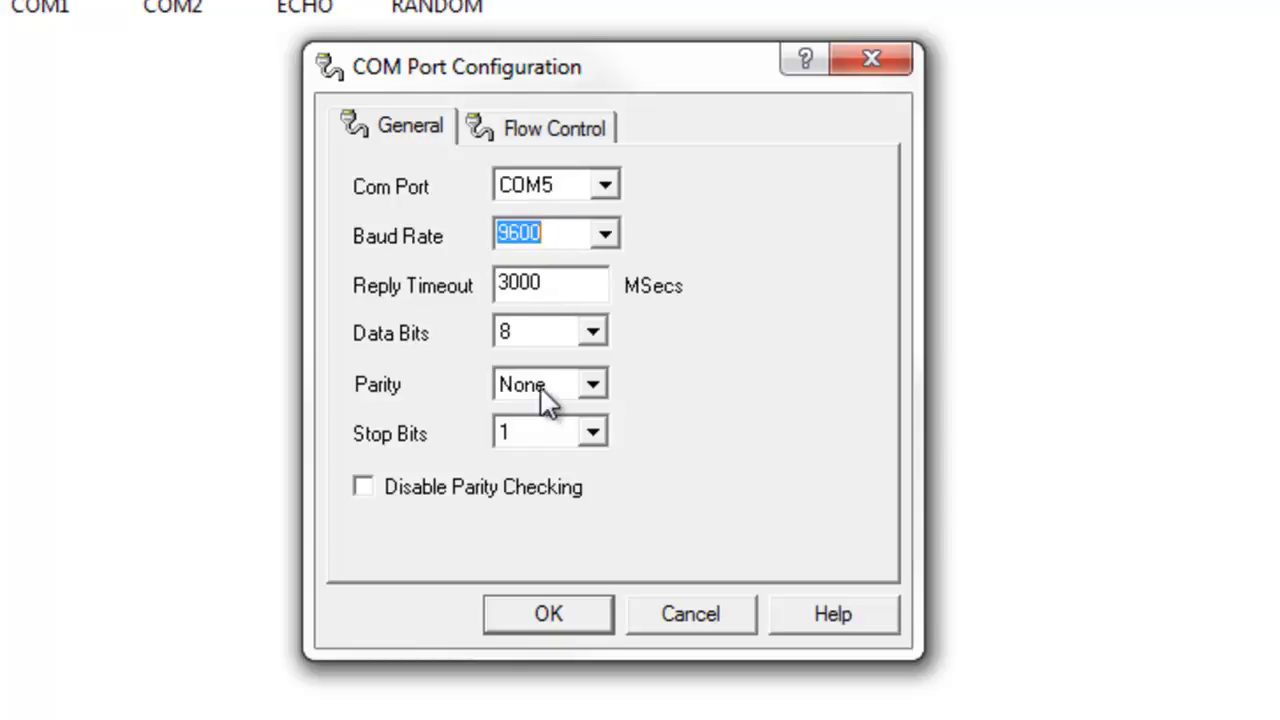
left_click(515, 331)
left_click(516, 331)
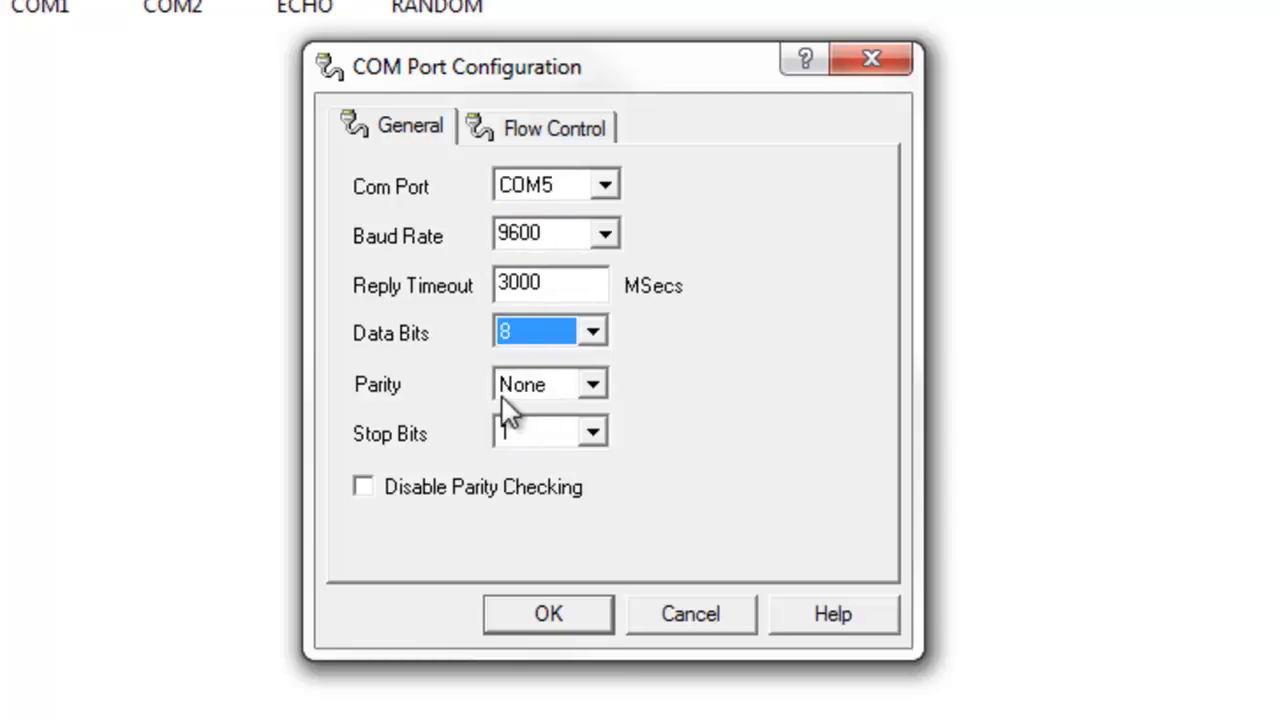
left_click(549, 614)
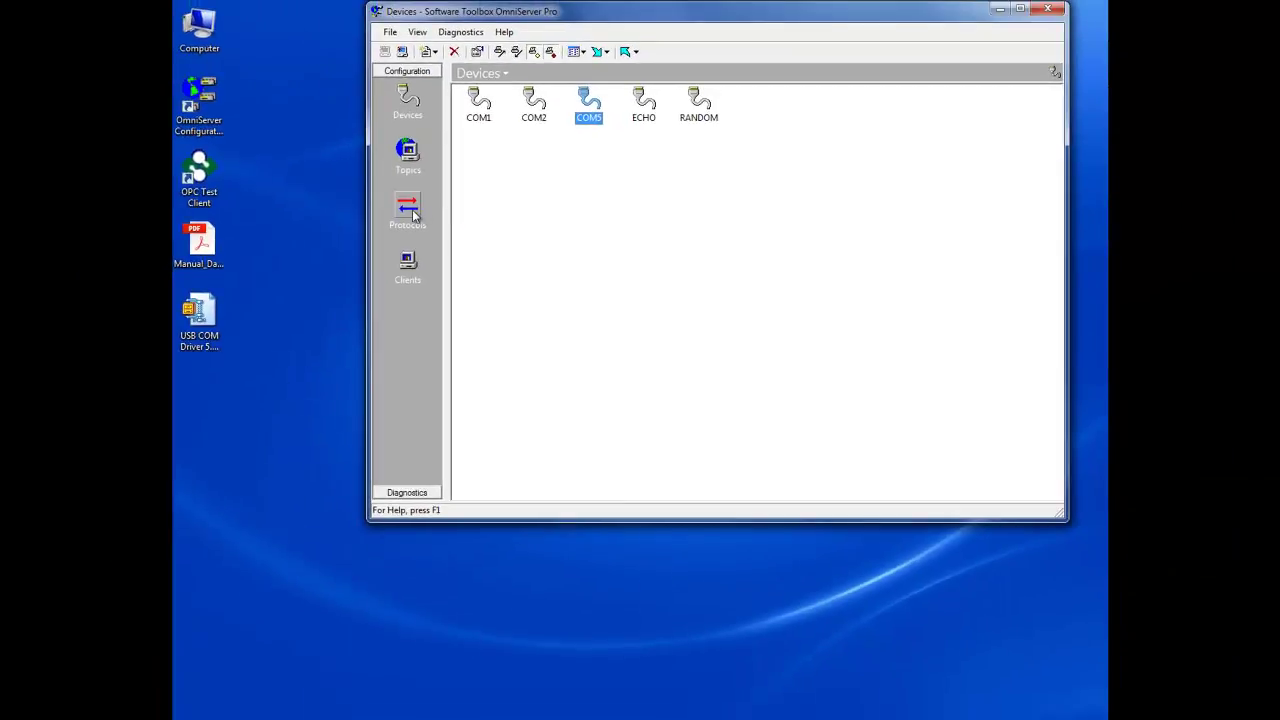
Step: Open the BARCODE protocol definition and view its Code item's properties
left_click(407, 212)
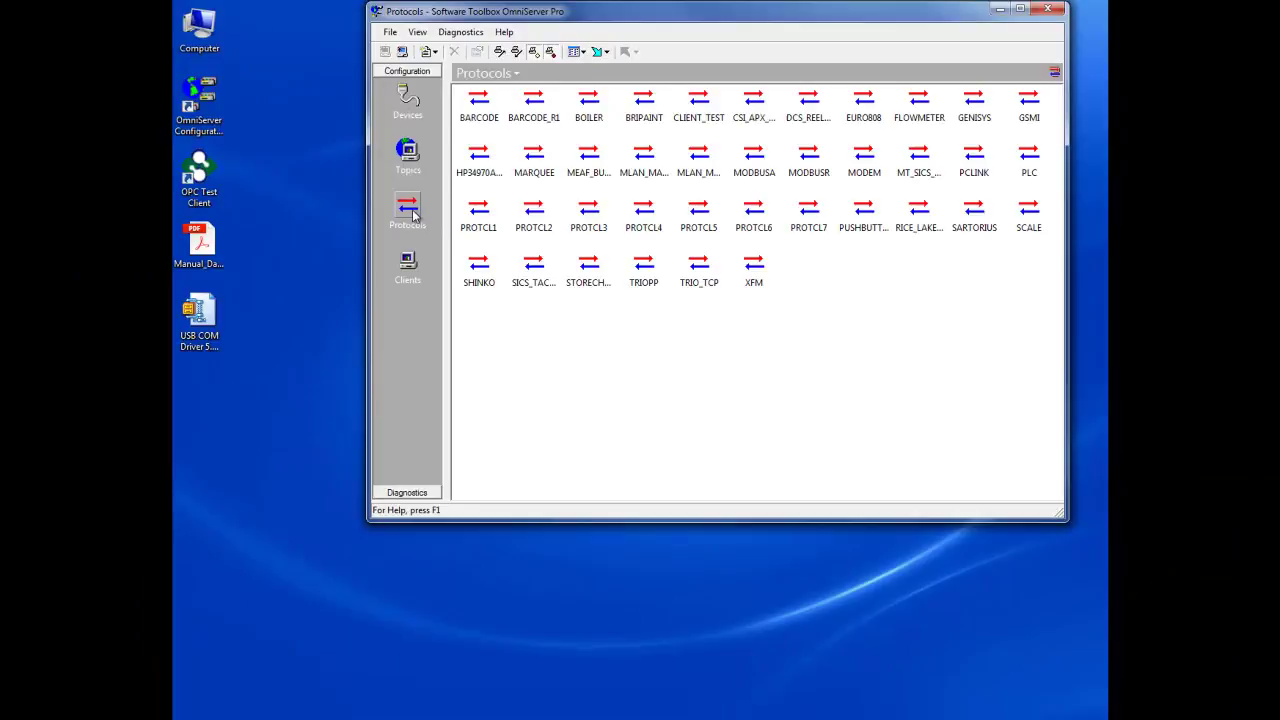
left_click(478, 112)
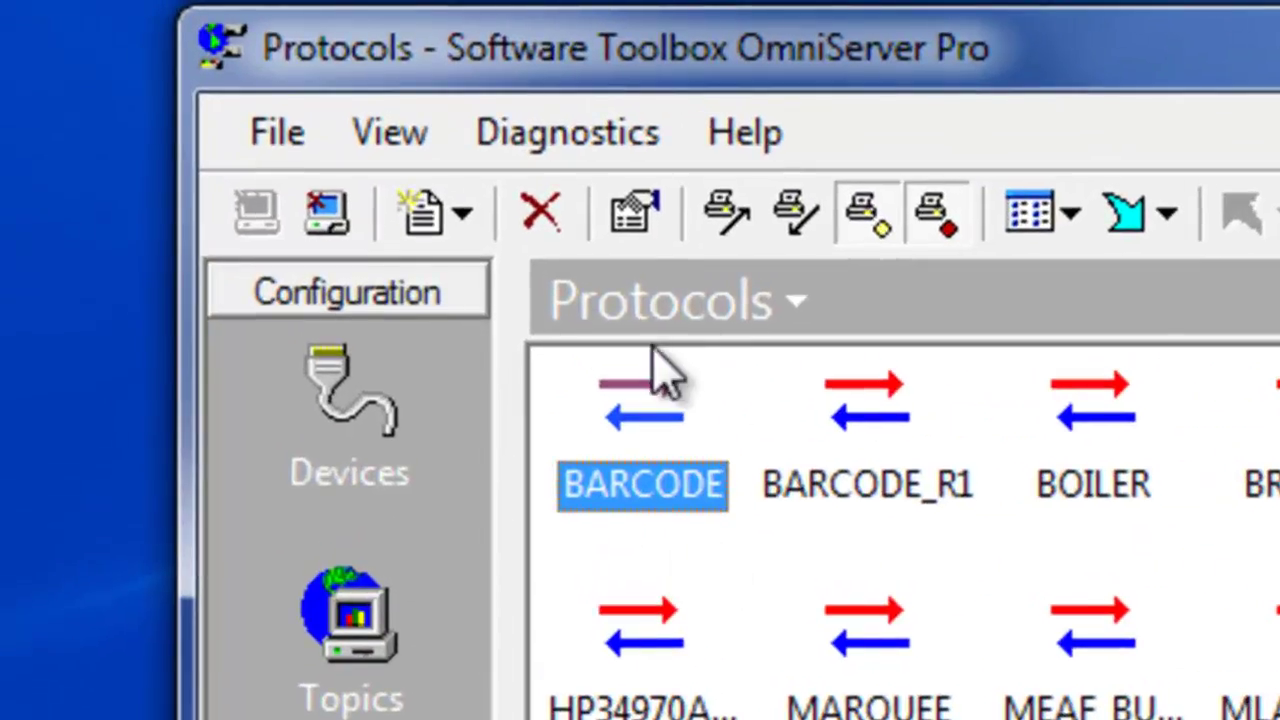
mouse_move(650, 420)
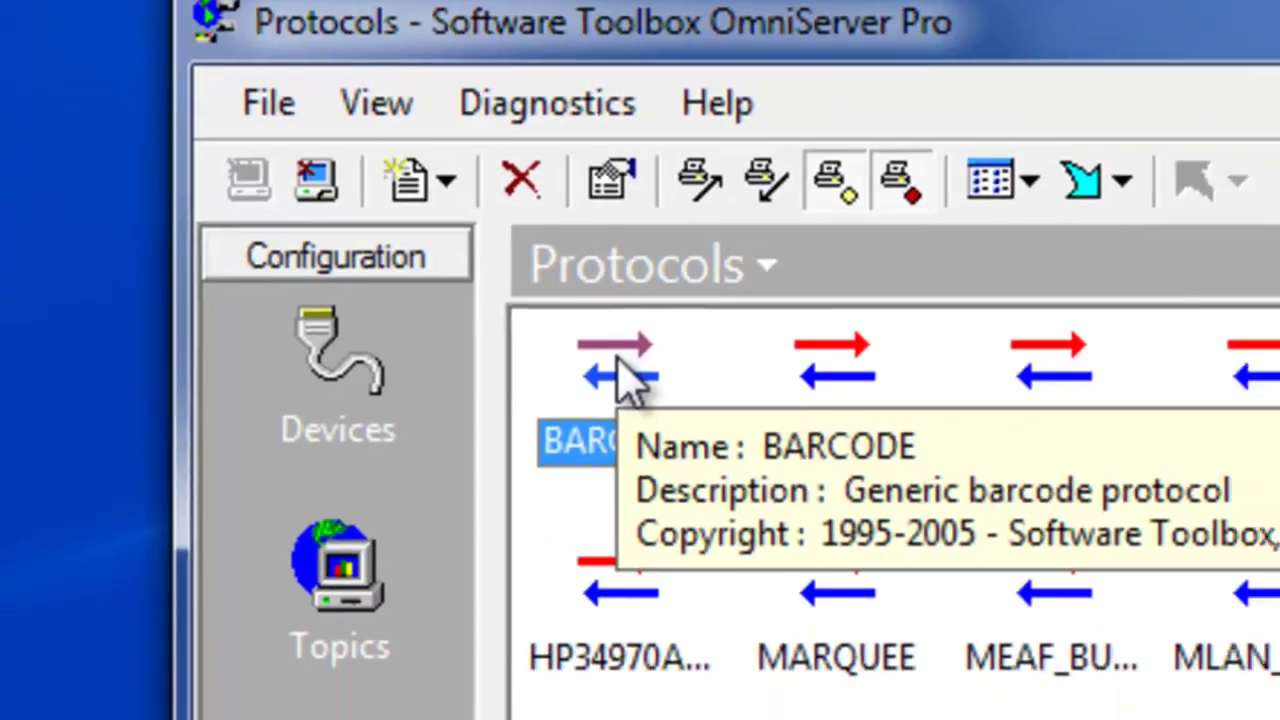
double_click(645, 412)
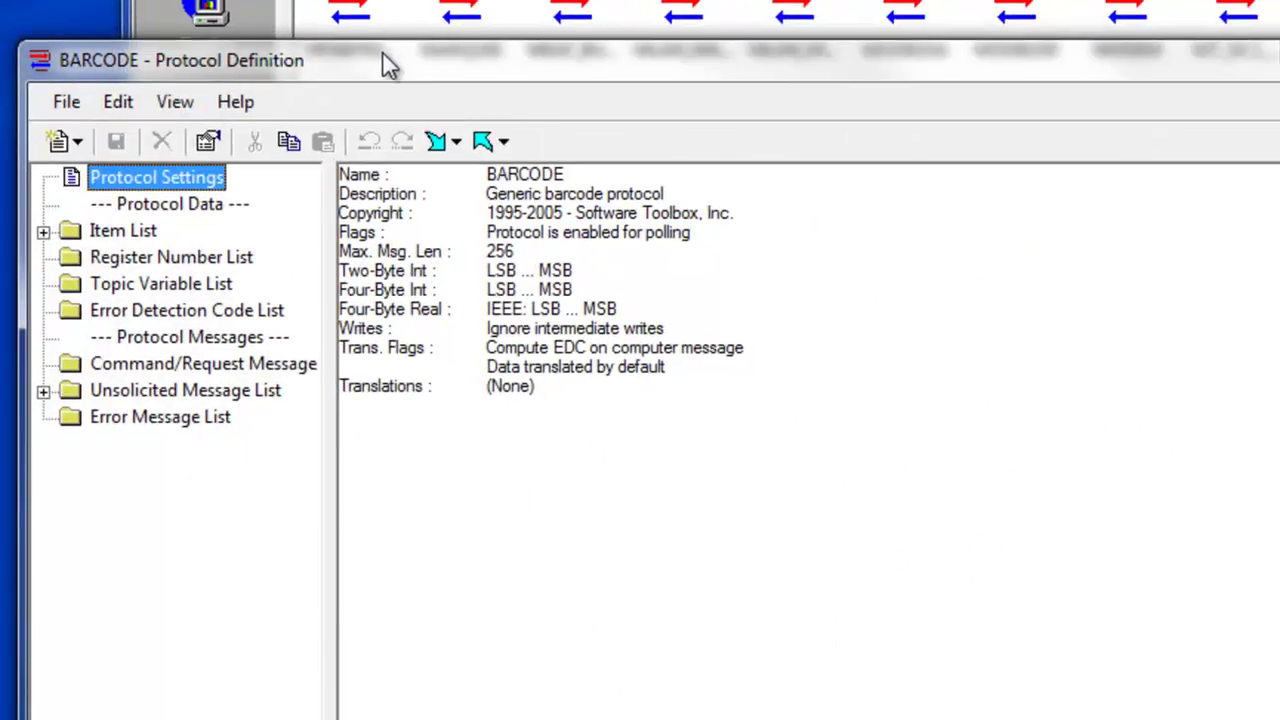
left_click(43, 231)
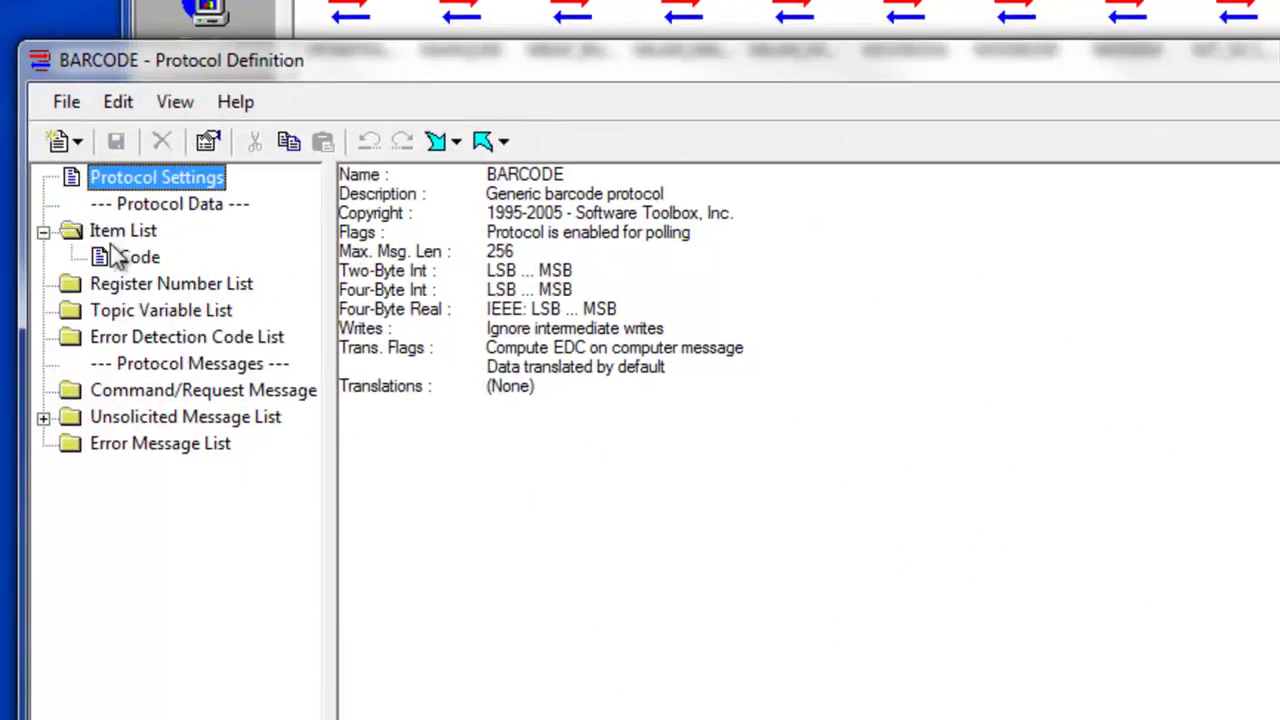
left_click(125, 258)
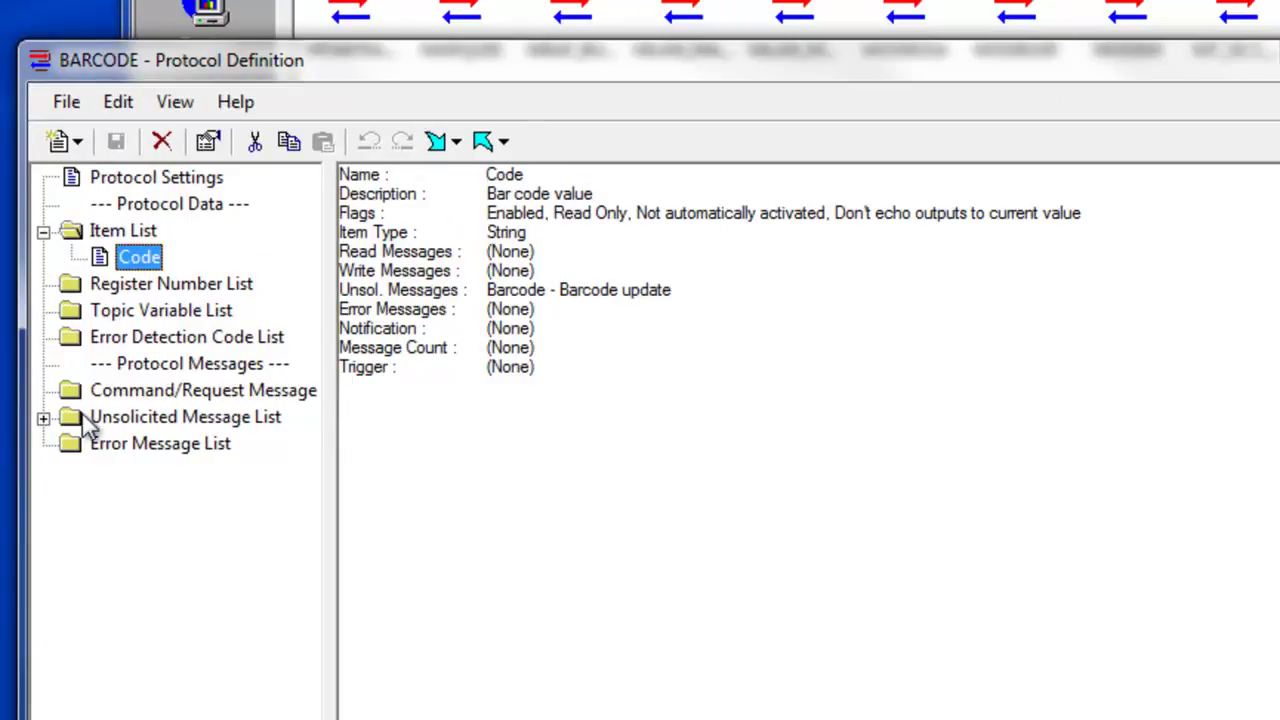
Step: Check that the Barcode message's received pattern is {Code:S}{$CR}, then close the definition
left_click(43, 418)
left_click(143, 446)
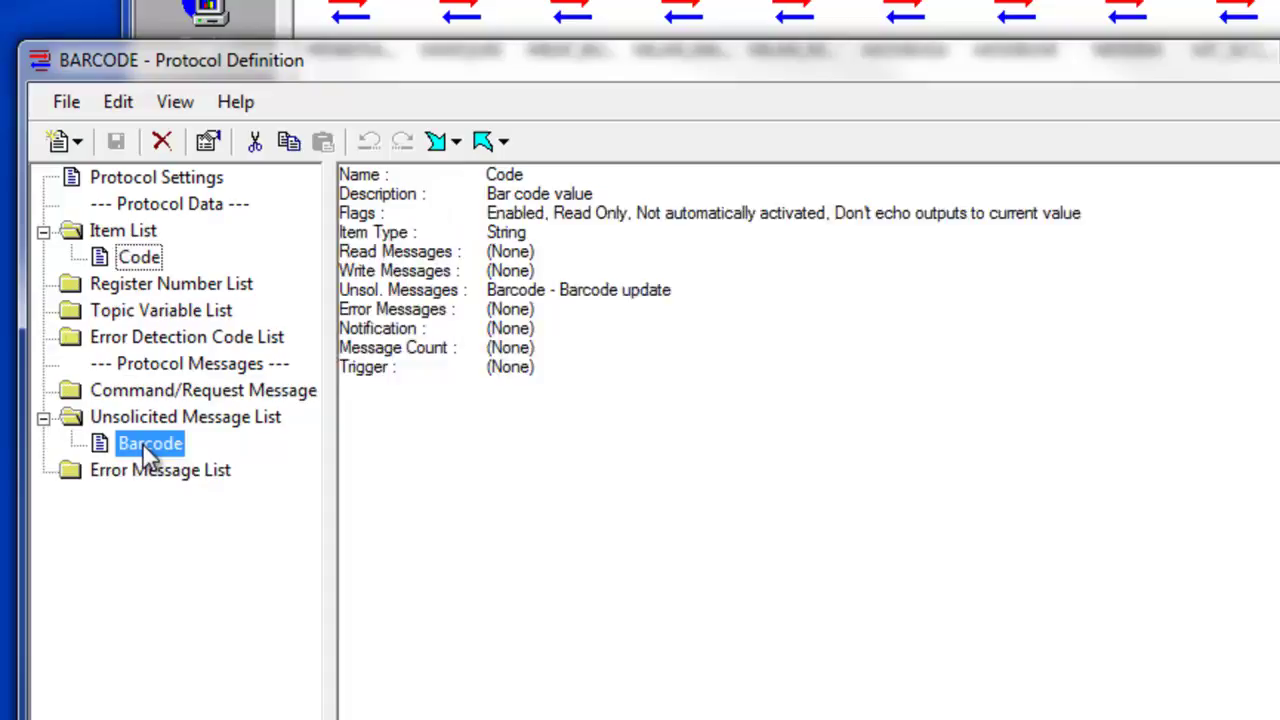
double_click(147, 444)
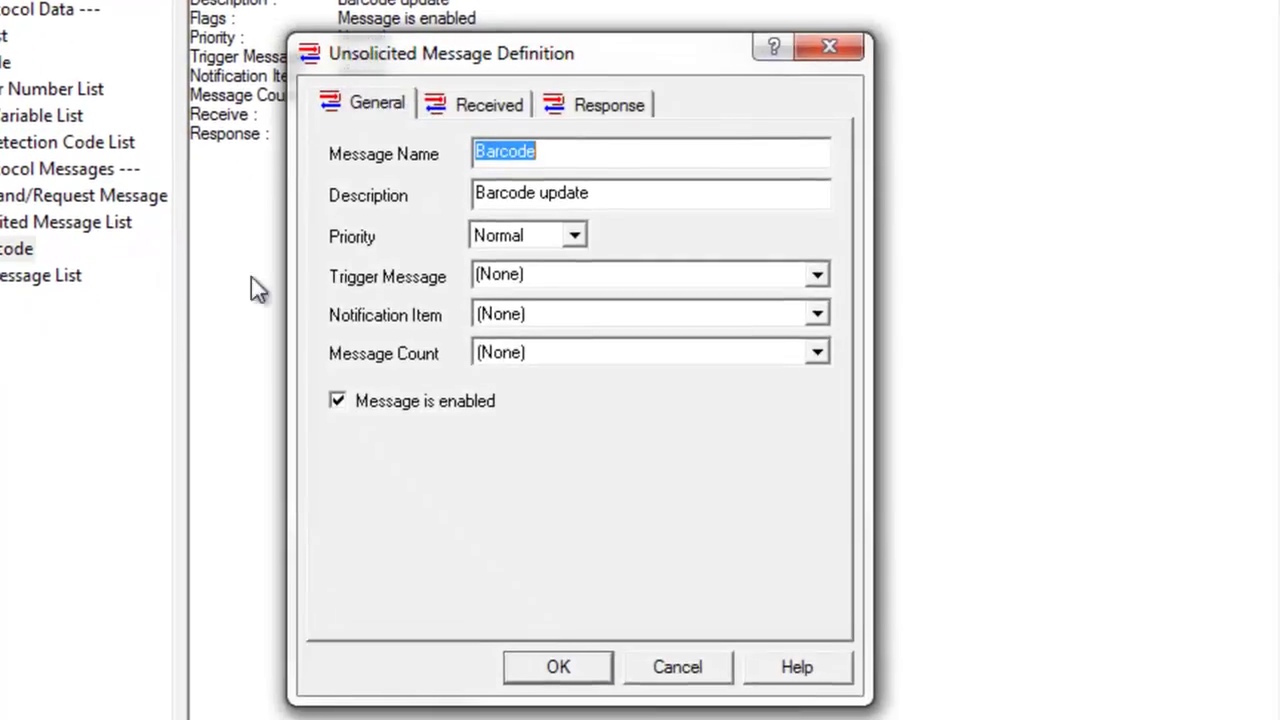
left_click(450, 110)
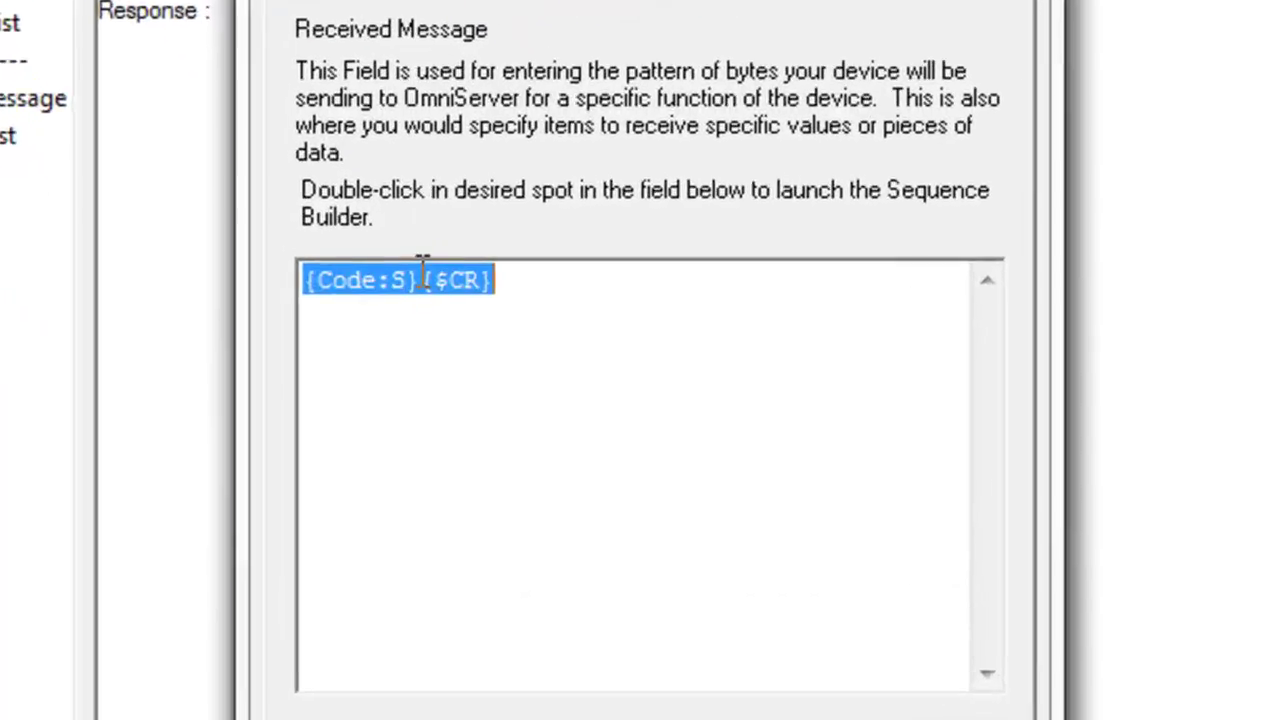
left_click_drag(412, 324, 335, 323)
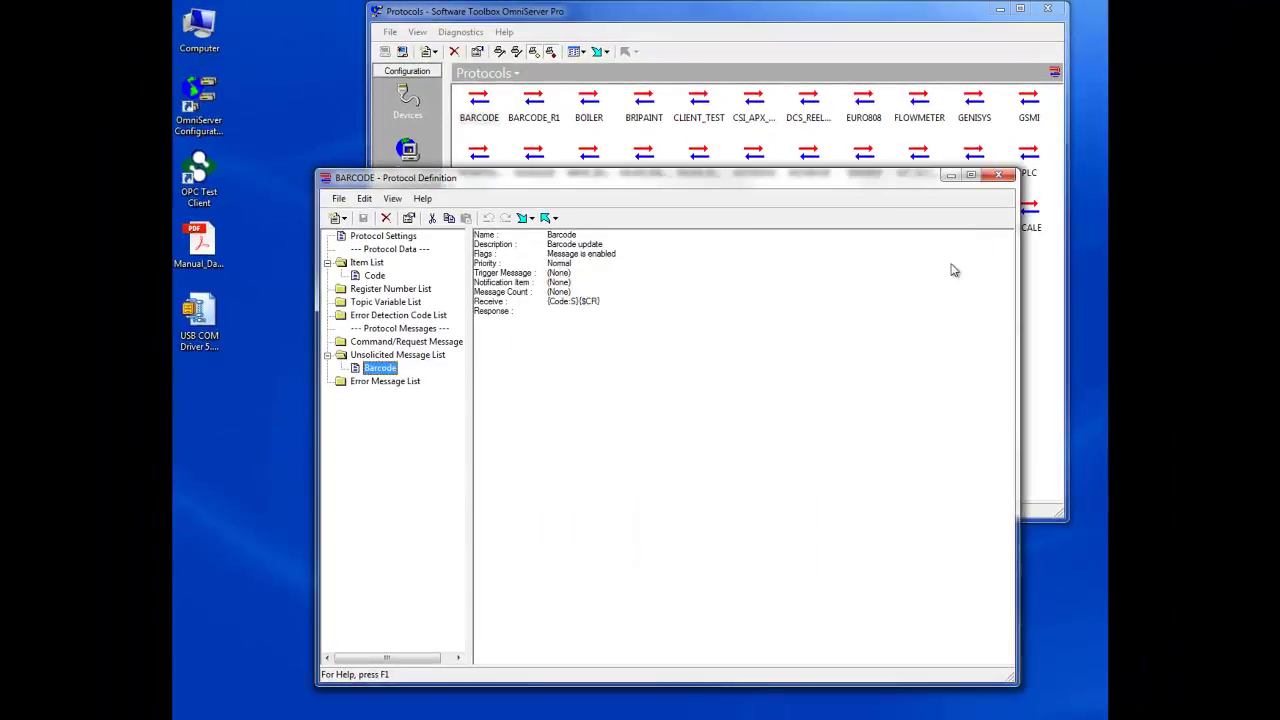
left_click(998, 177)
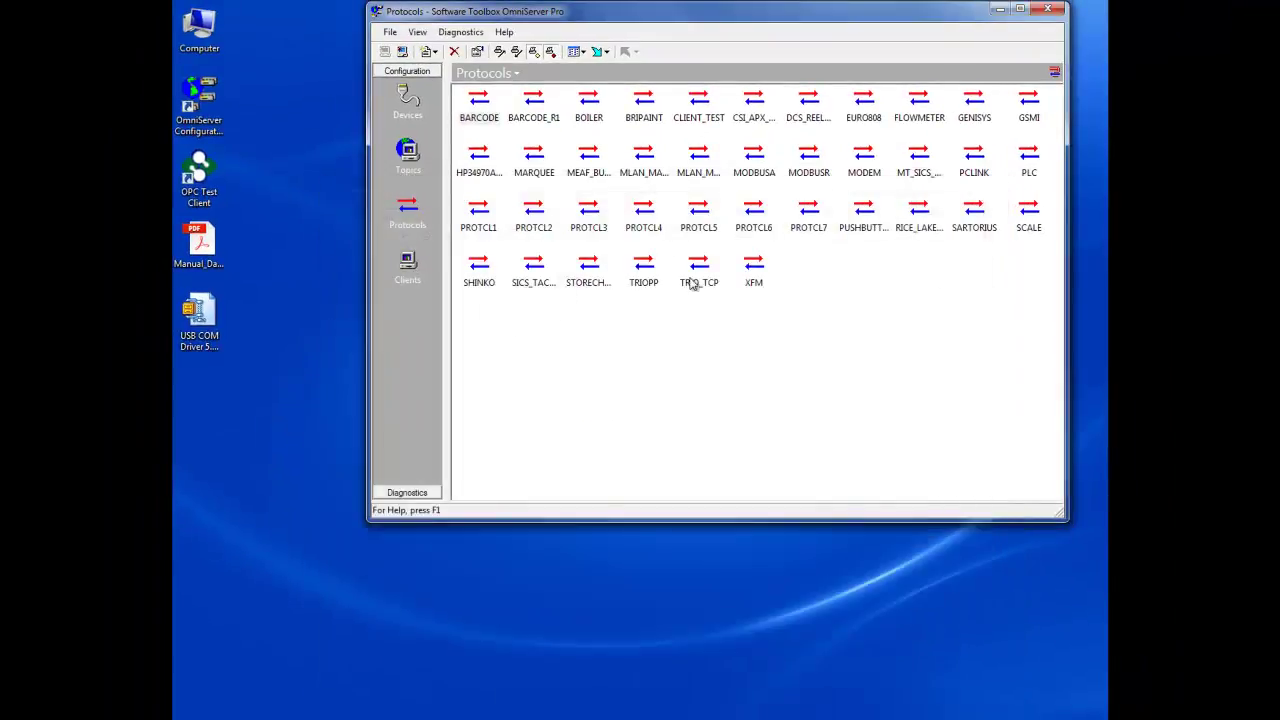
Step: Start a new topic named QD2100, described as 'Datalogic QD2100 Scanner'
left_click(407, 152)
right_click(512, 148)
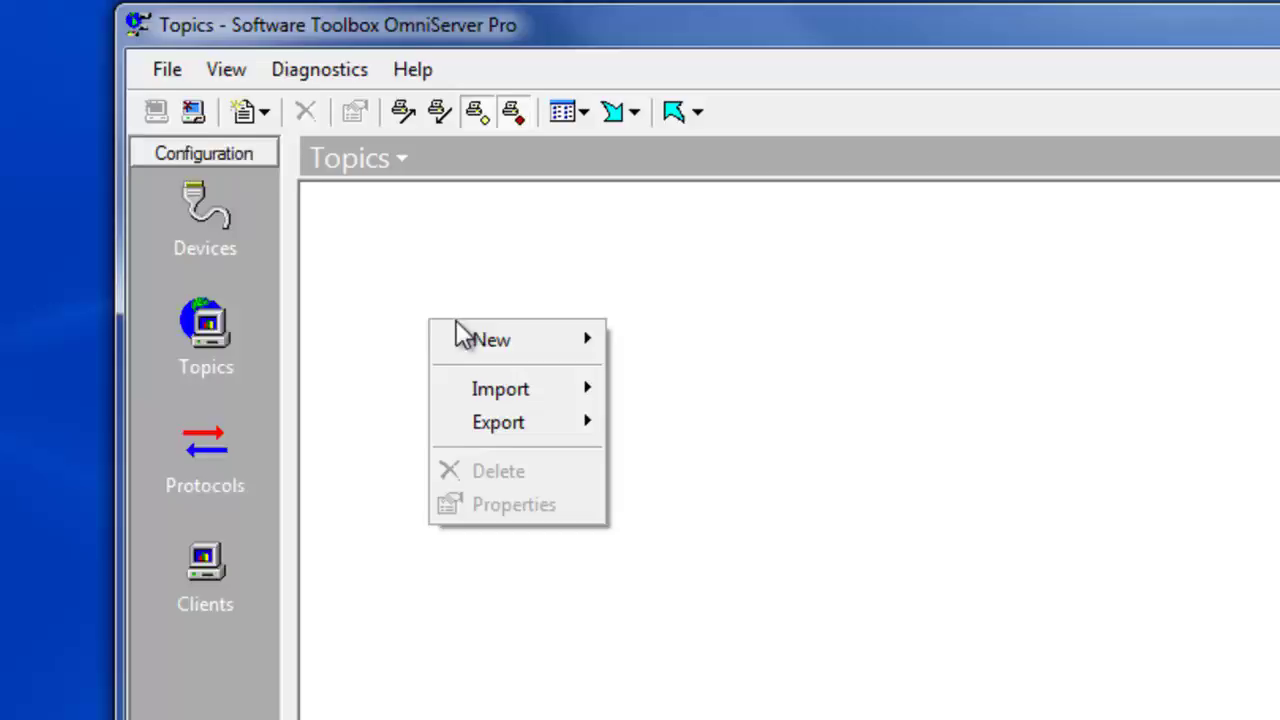
mouse_move(516, 159)
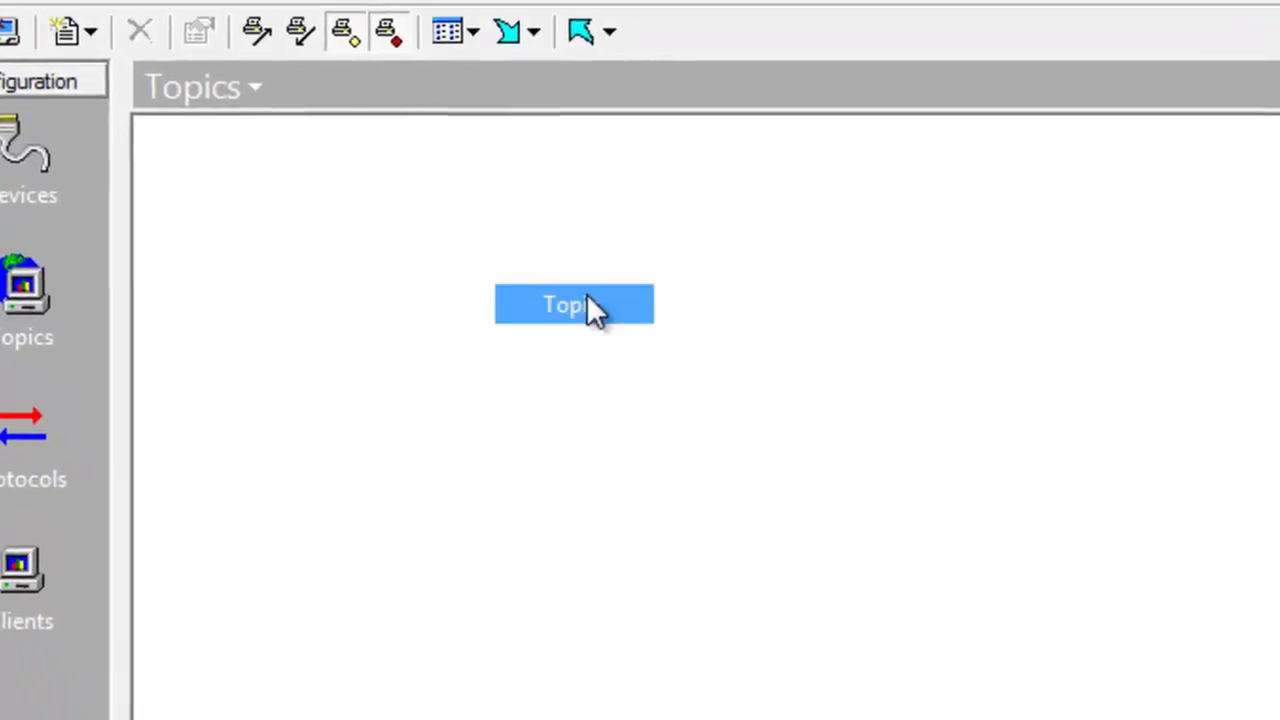
left_click(588, 303)
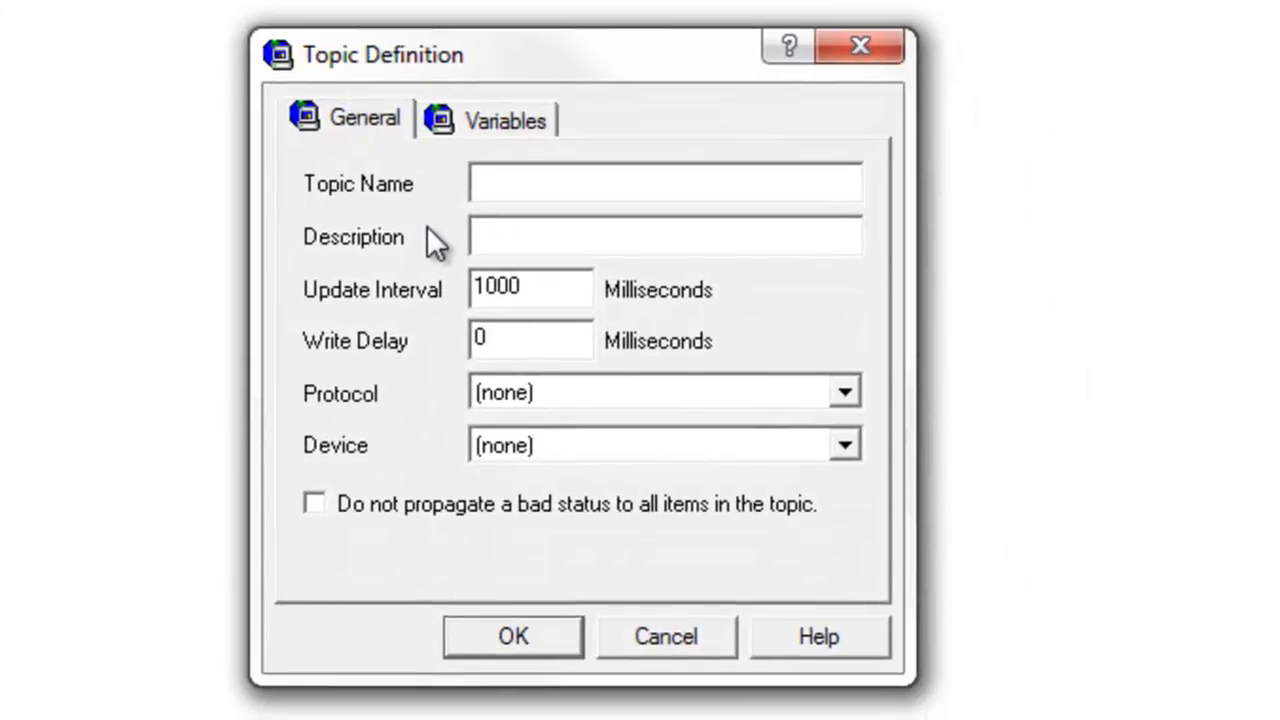
type("Qd")
type("Datalogic QD2100 Scanner")
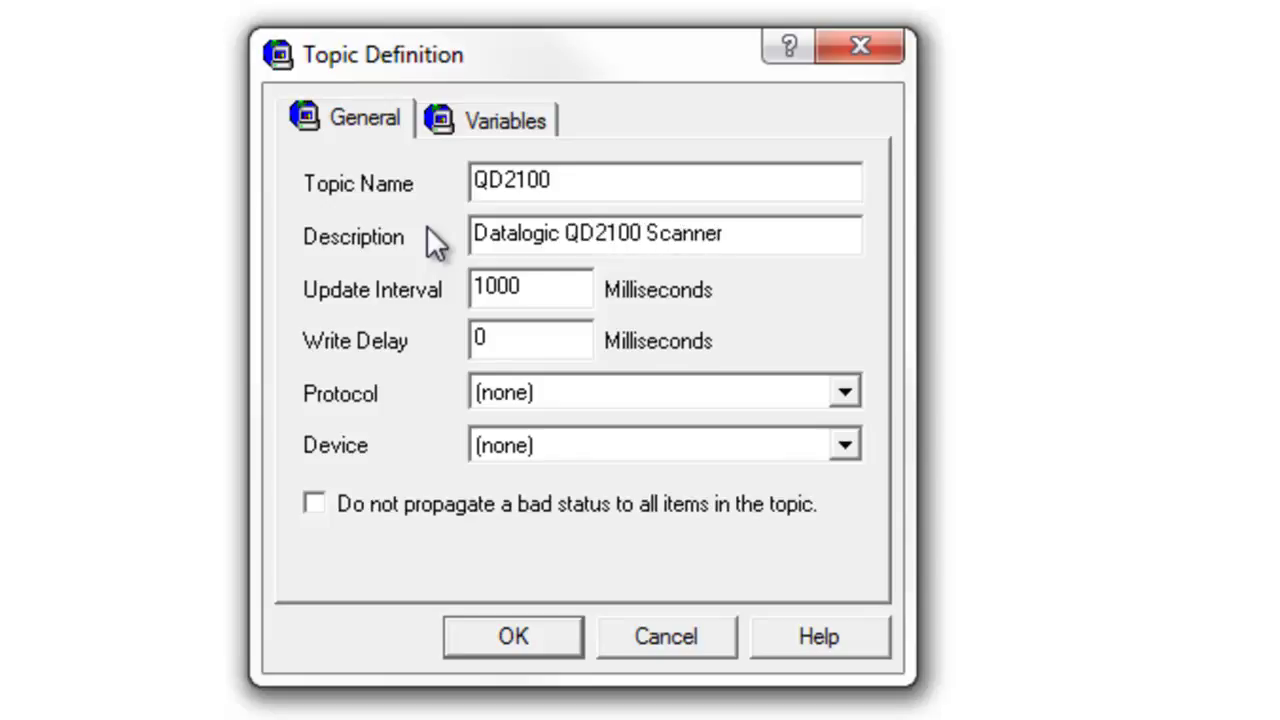
Step: Assign the BARCODE protocol and COM5 device to the topic and save it
left_click(851, 378)
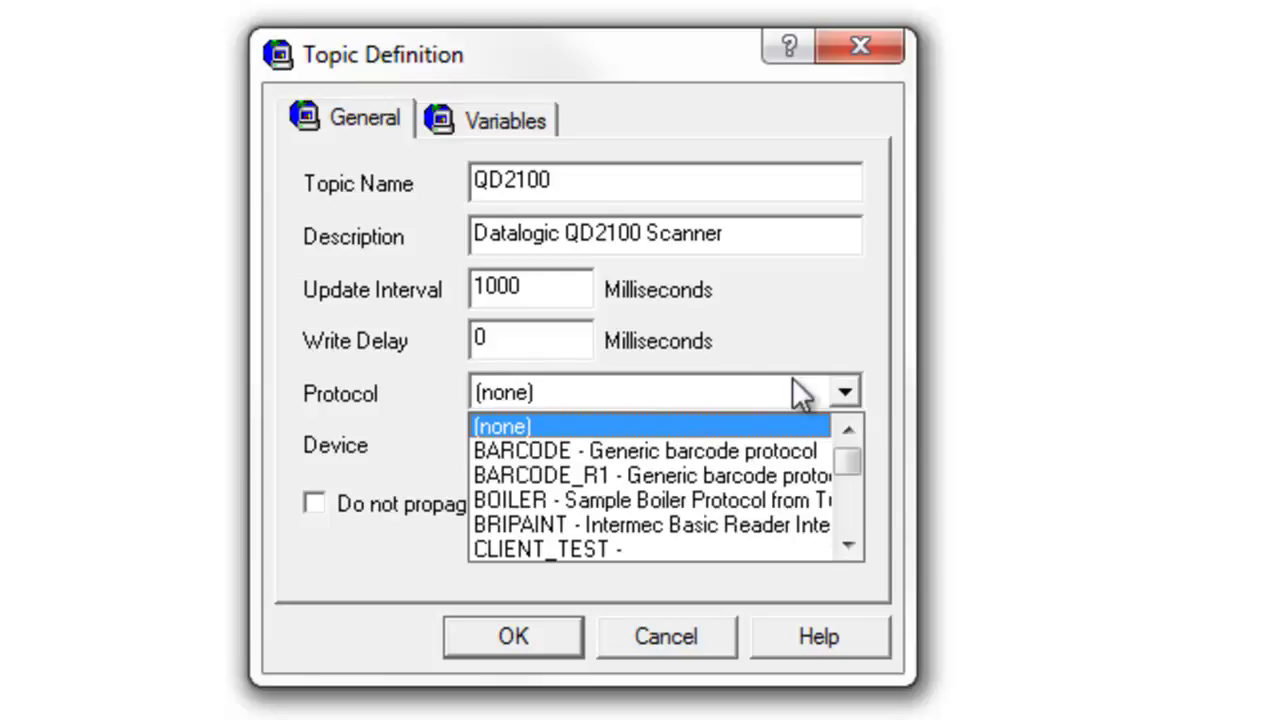
left_click(600, 447)
left_click(597, 451)
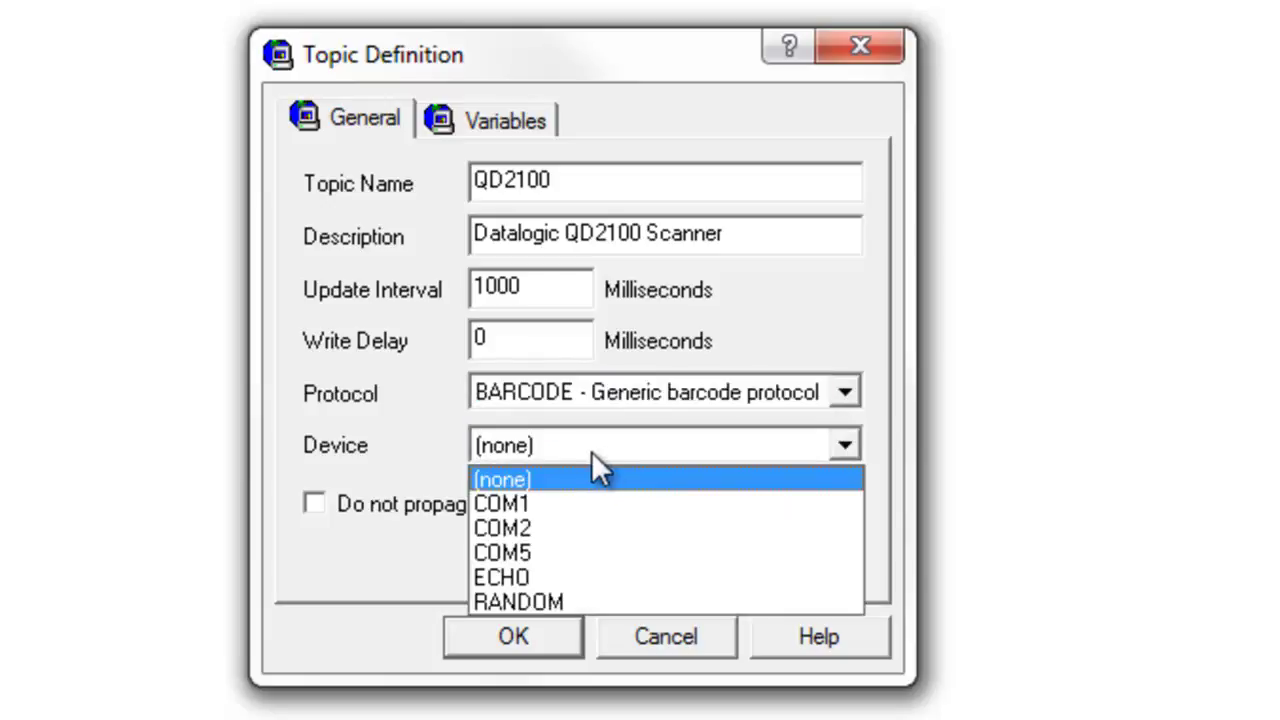
left_click(537, 549)
left_click(538, 638)
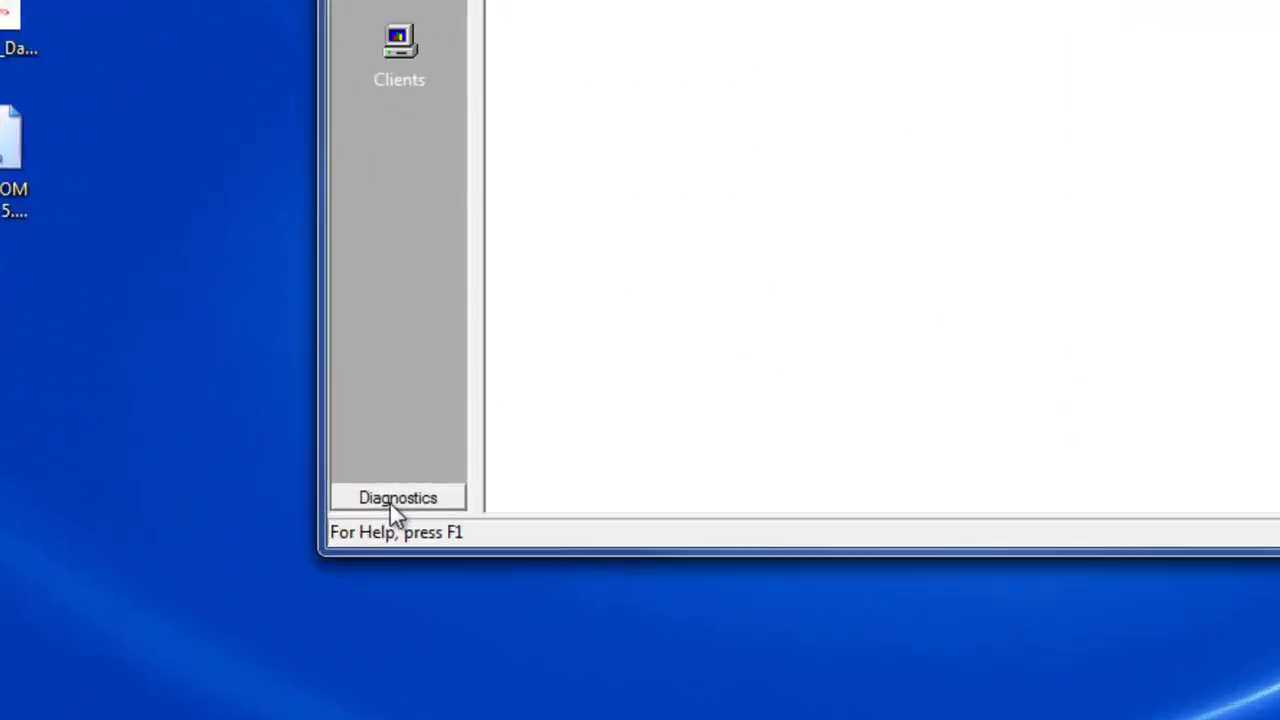
Step: Set the I/O Monitor to watch COM5, move it aside, and launch the OPC Test Client
left_click(407, 492)
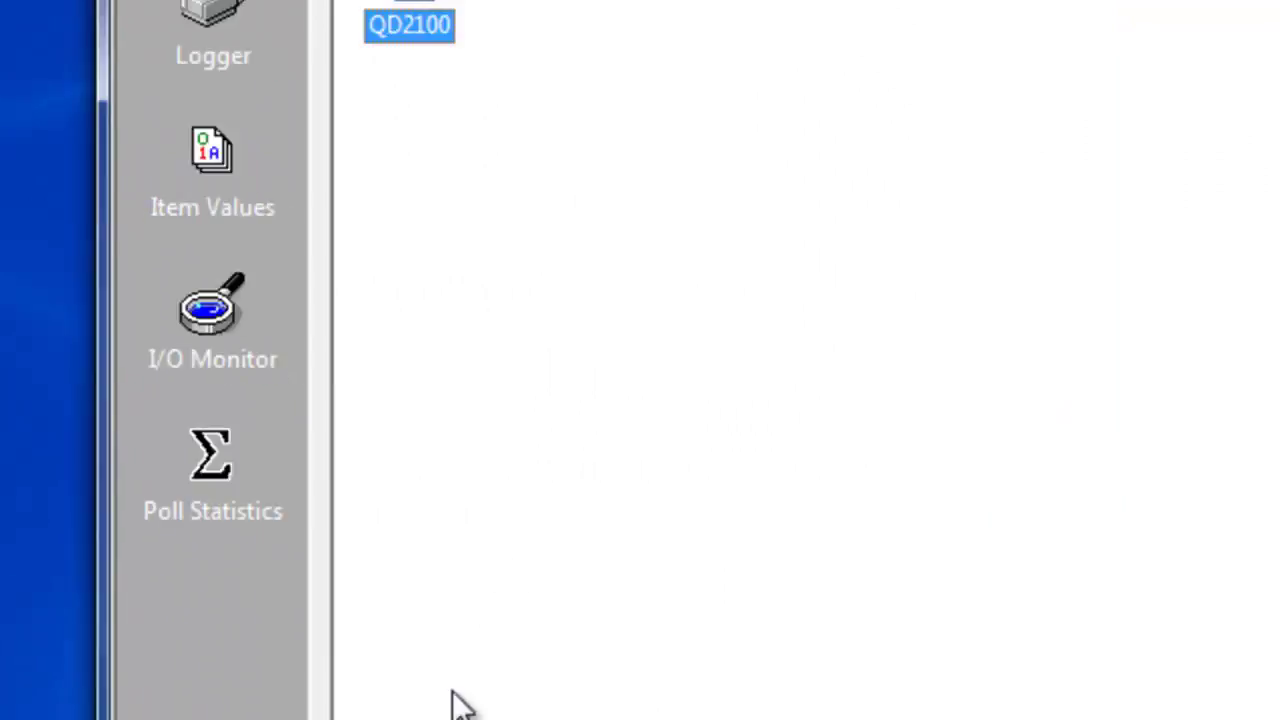
left_click(214, 333)
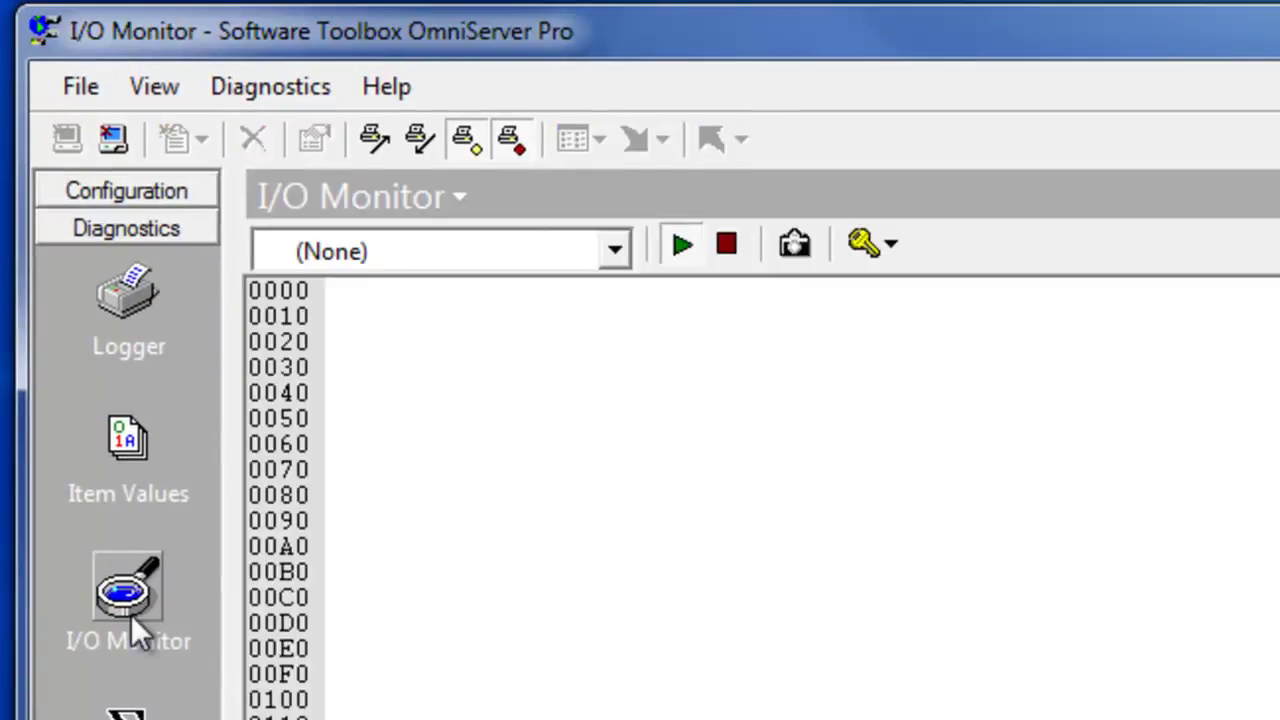
left_click(614, 250)
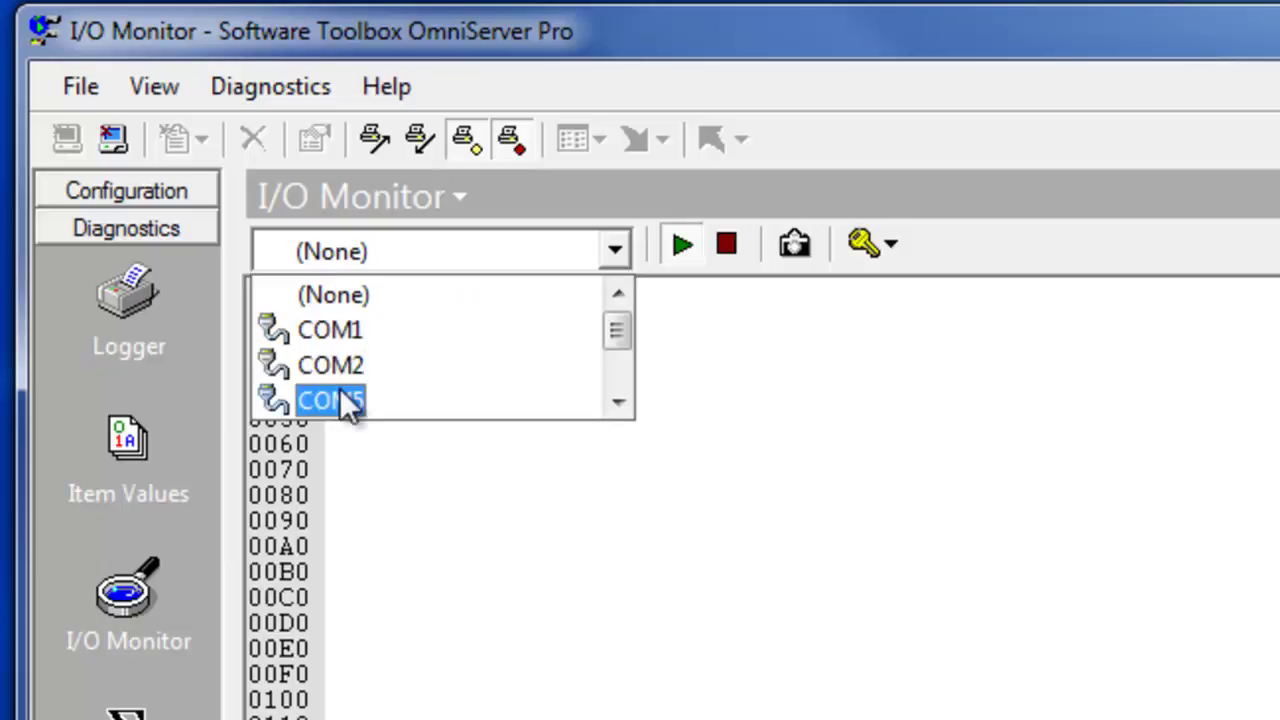
left_click(340, 400)
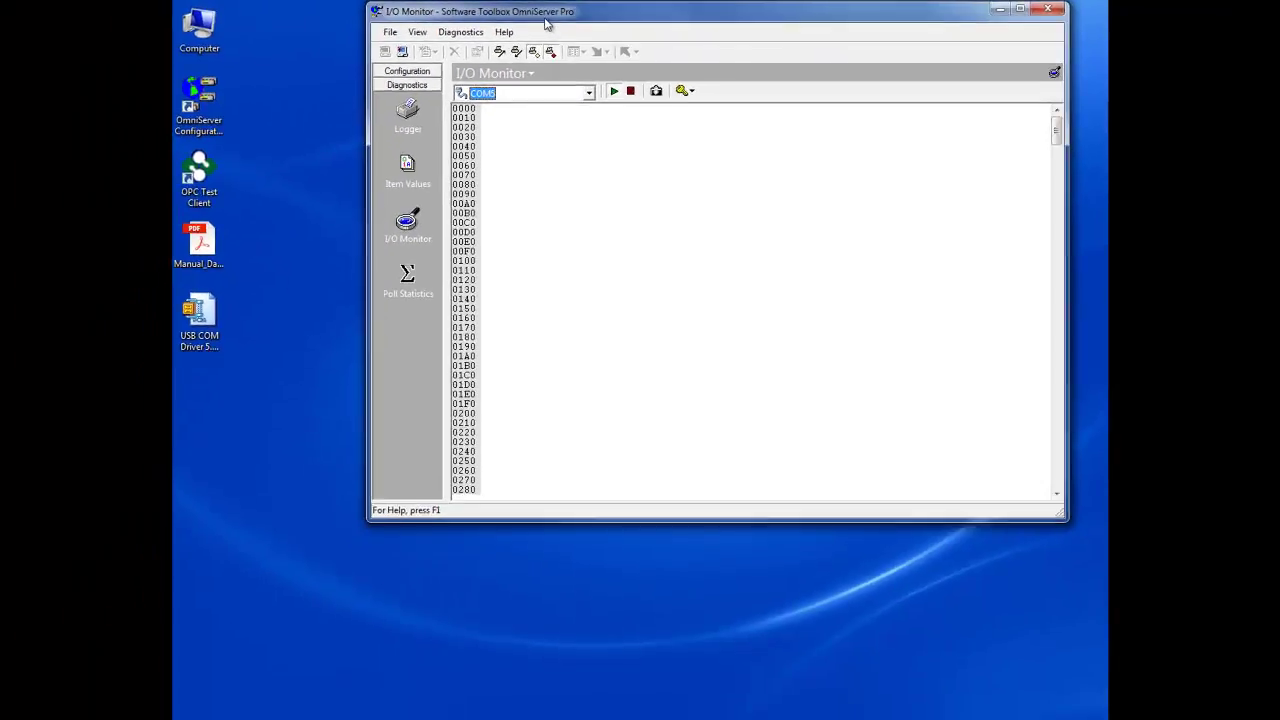
left_click_drag(545, 113, 568, 37)
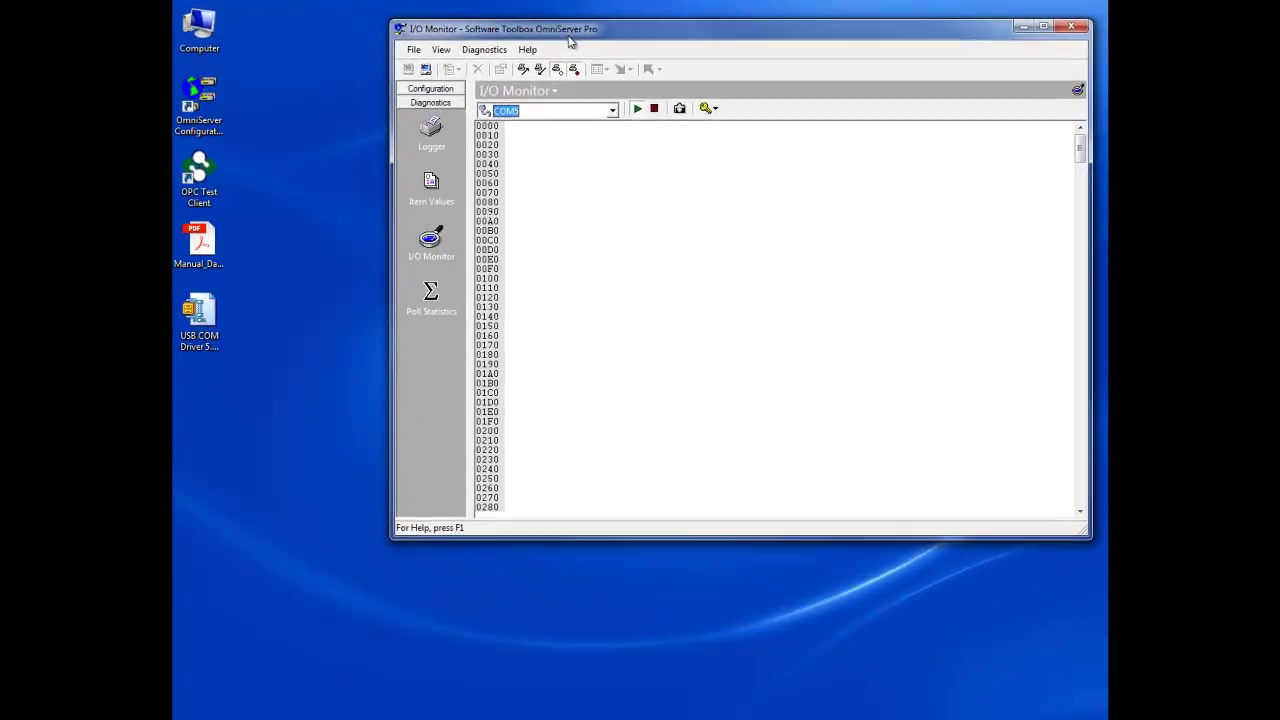
double_click(199, 172)
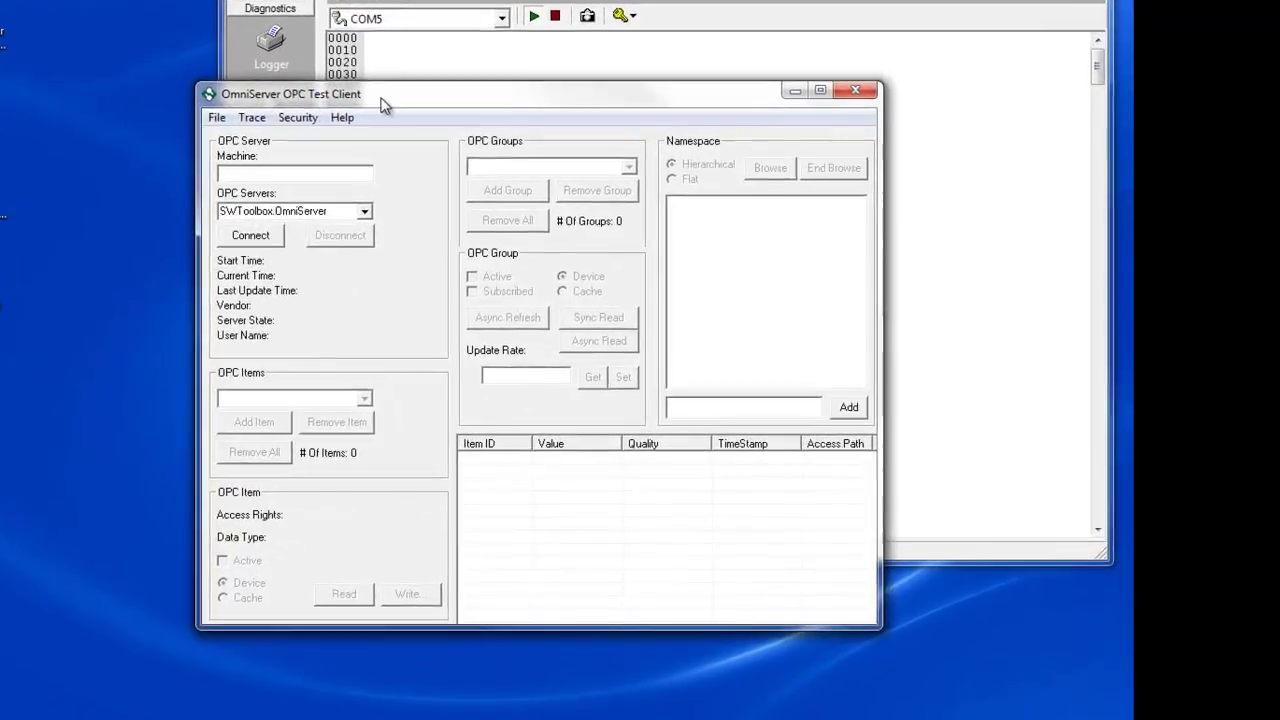
Step: Connect the OPC Test Client to OmniServer and add a new group
left_click_drag(383, 105, 128, 243)
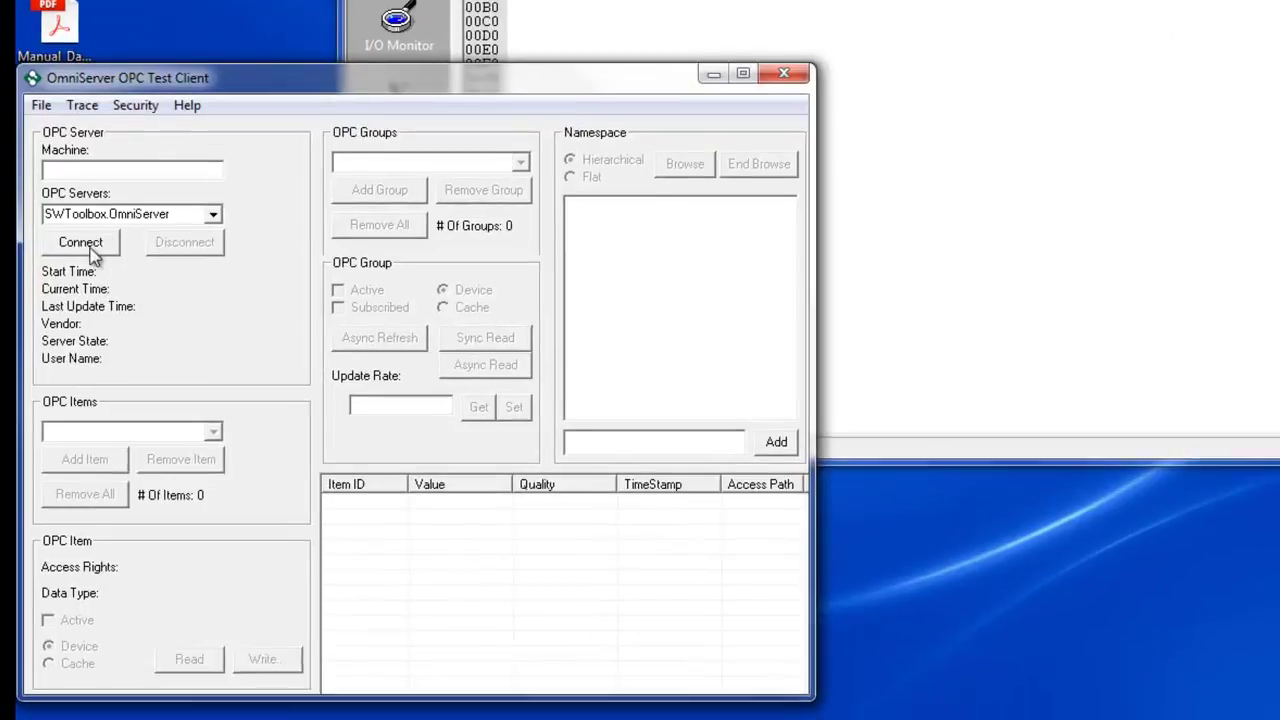
left_click(5, 378)
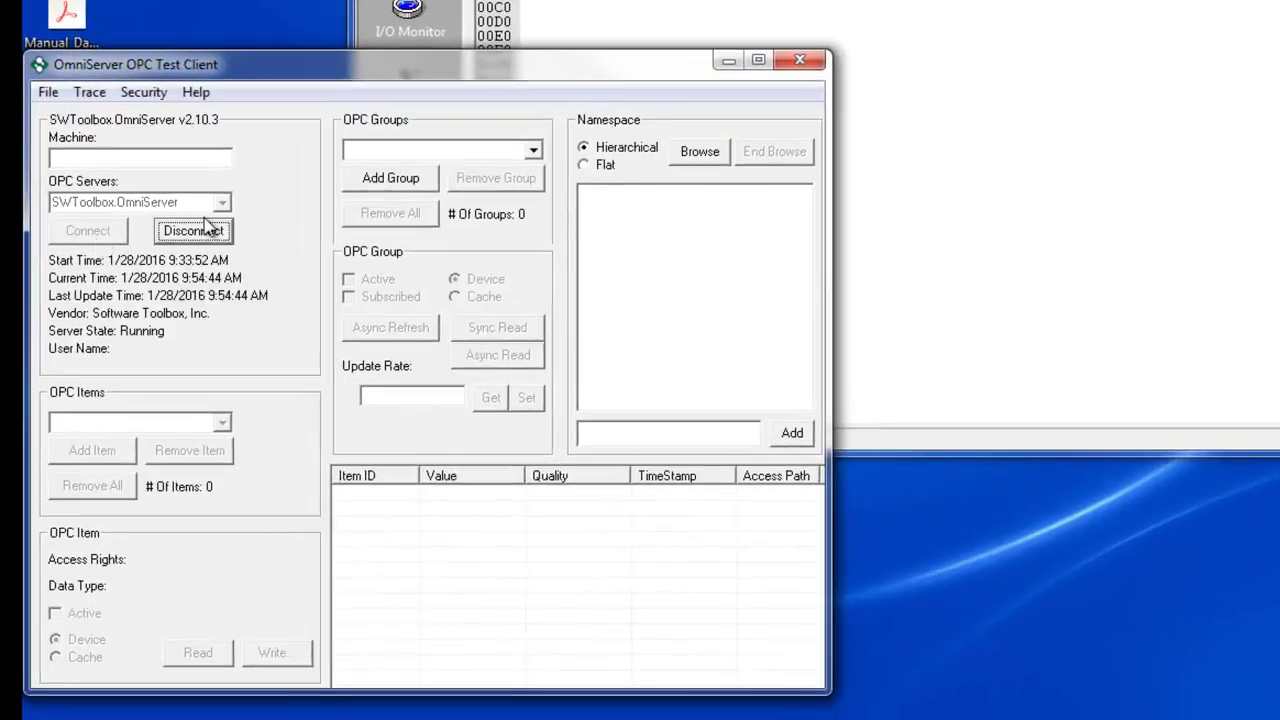
left_click(402, 190)
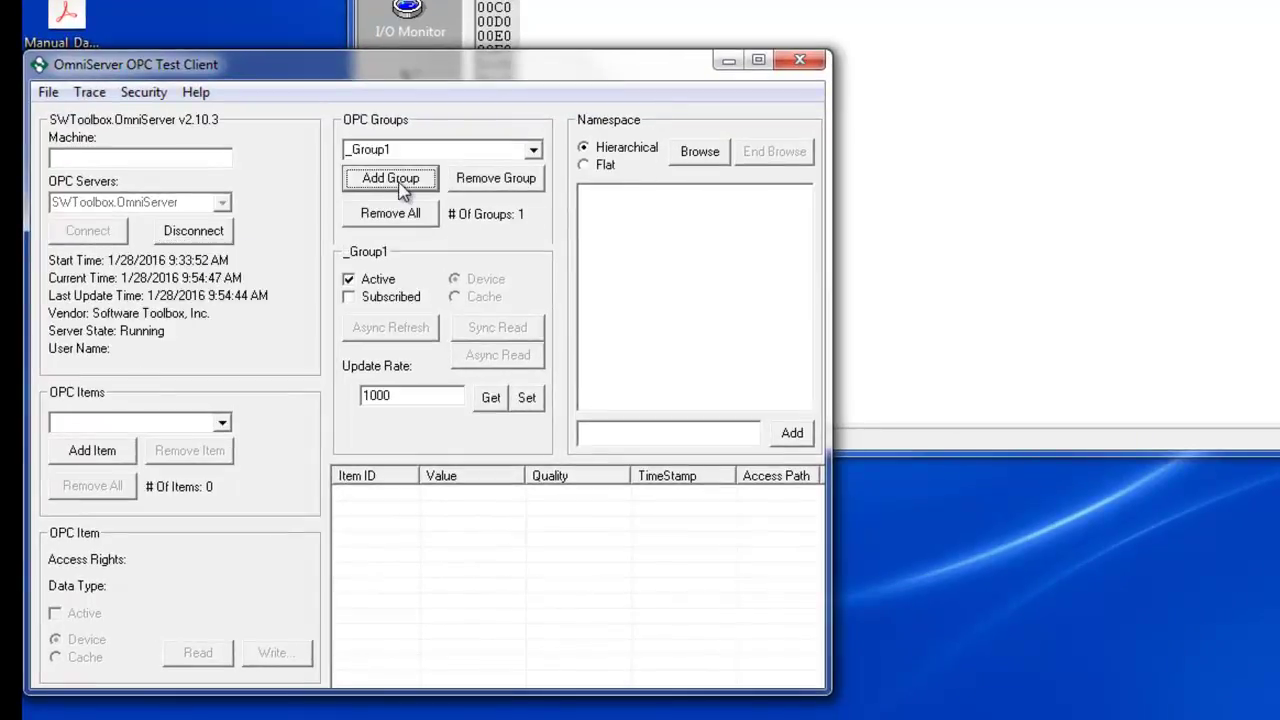
Step: Add the qd2100.code item to the group and subscribe to live updates
left_click(697, 152)
left_click(589, 193)
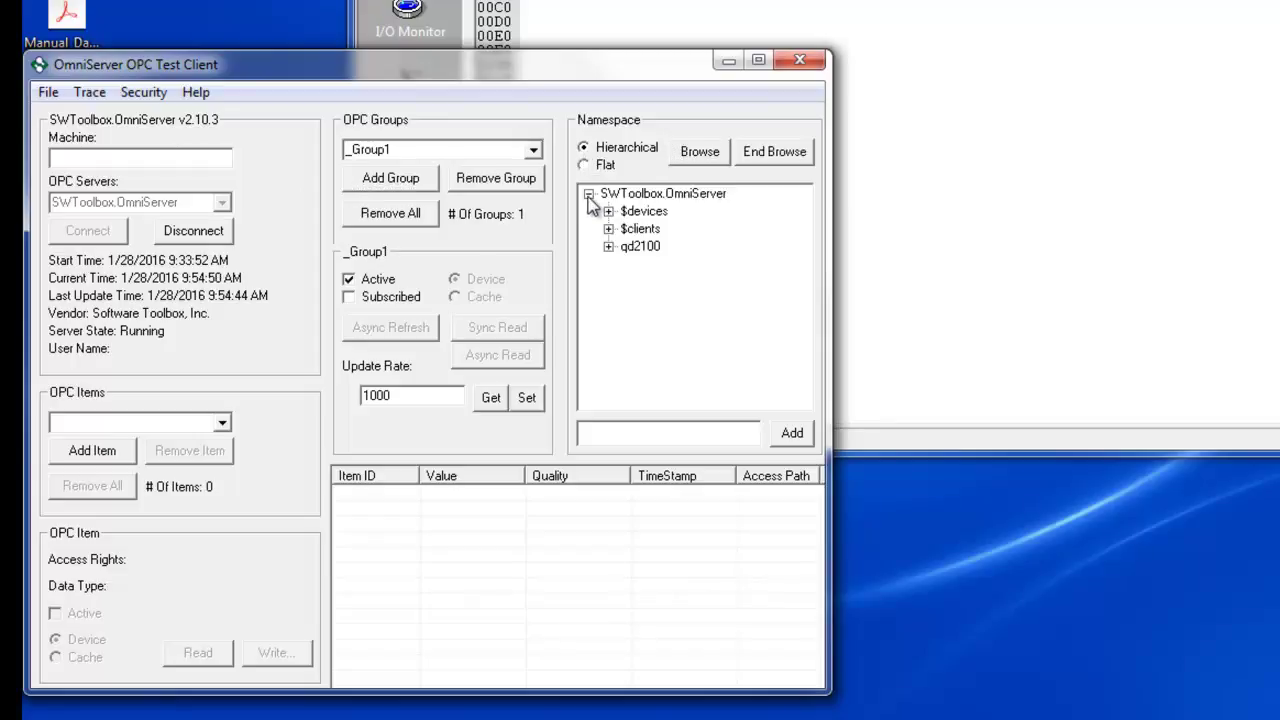
left_click(608, 246)
left_click(674, 299)
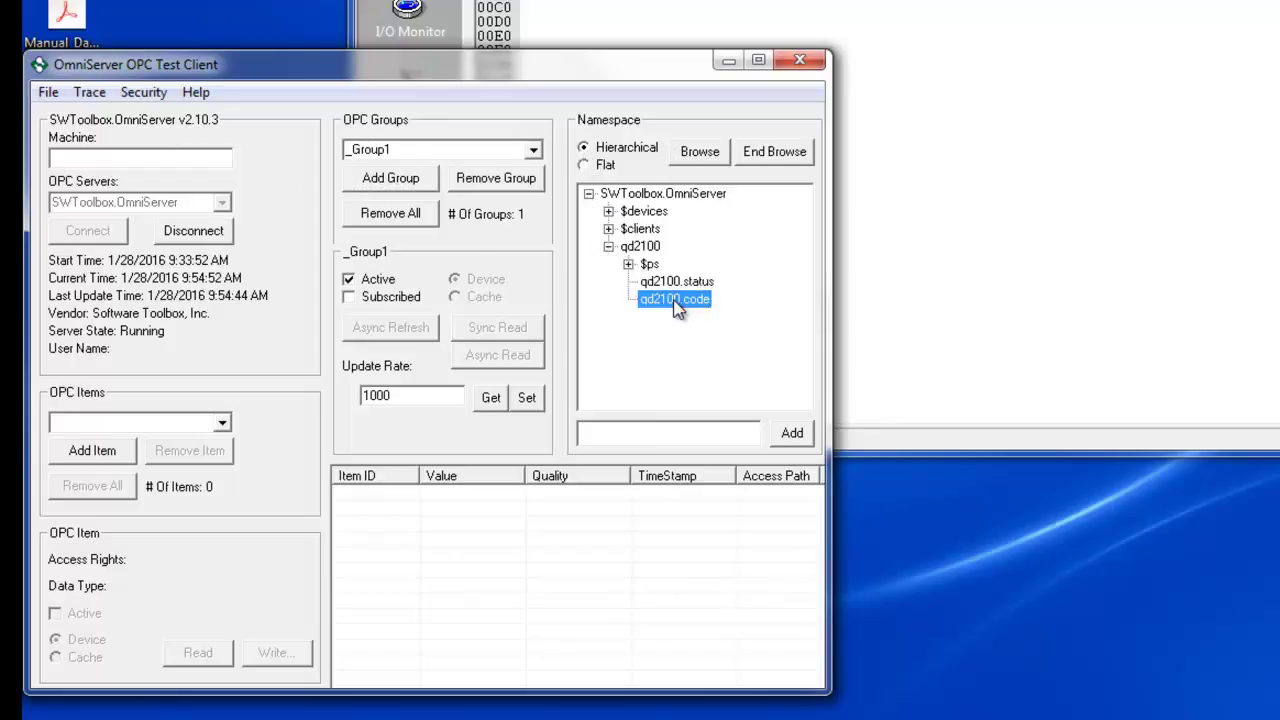
left_click(792, 432)
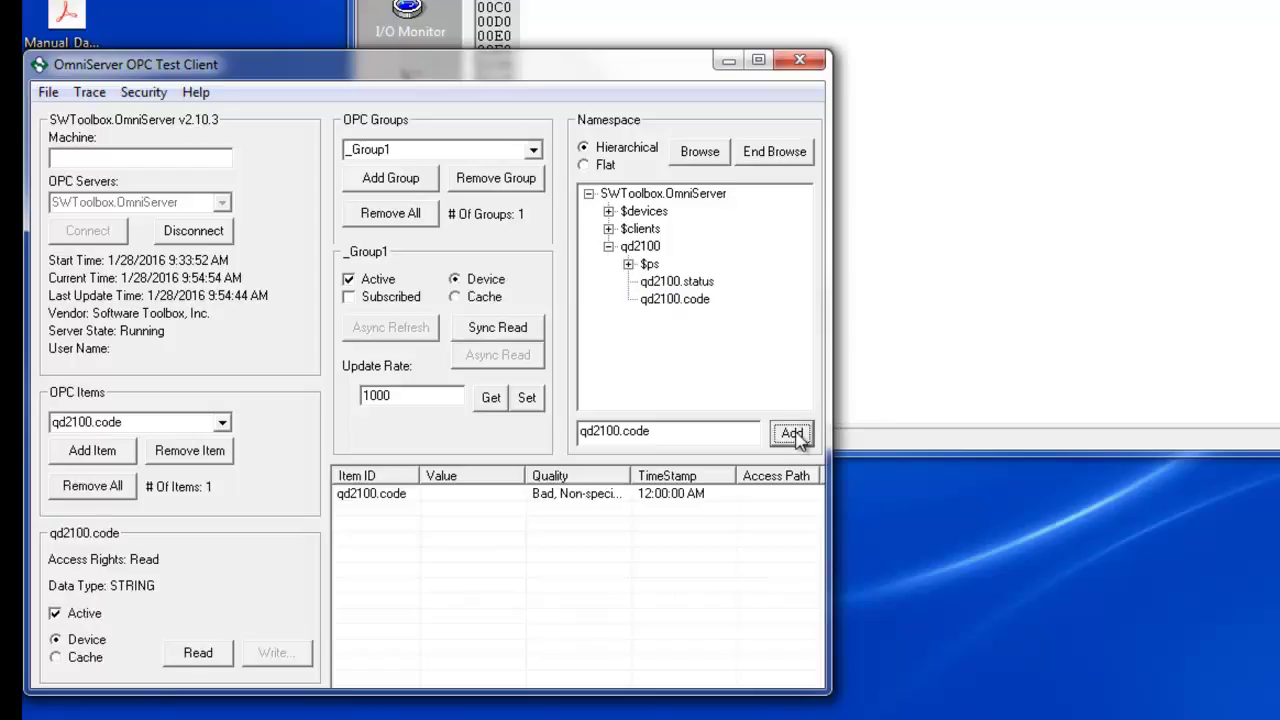
left_click(371, 494)
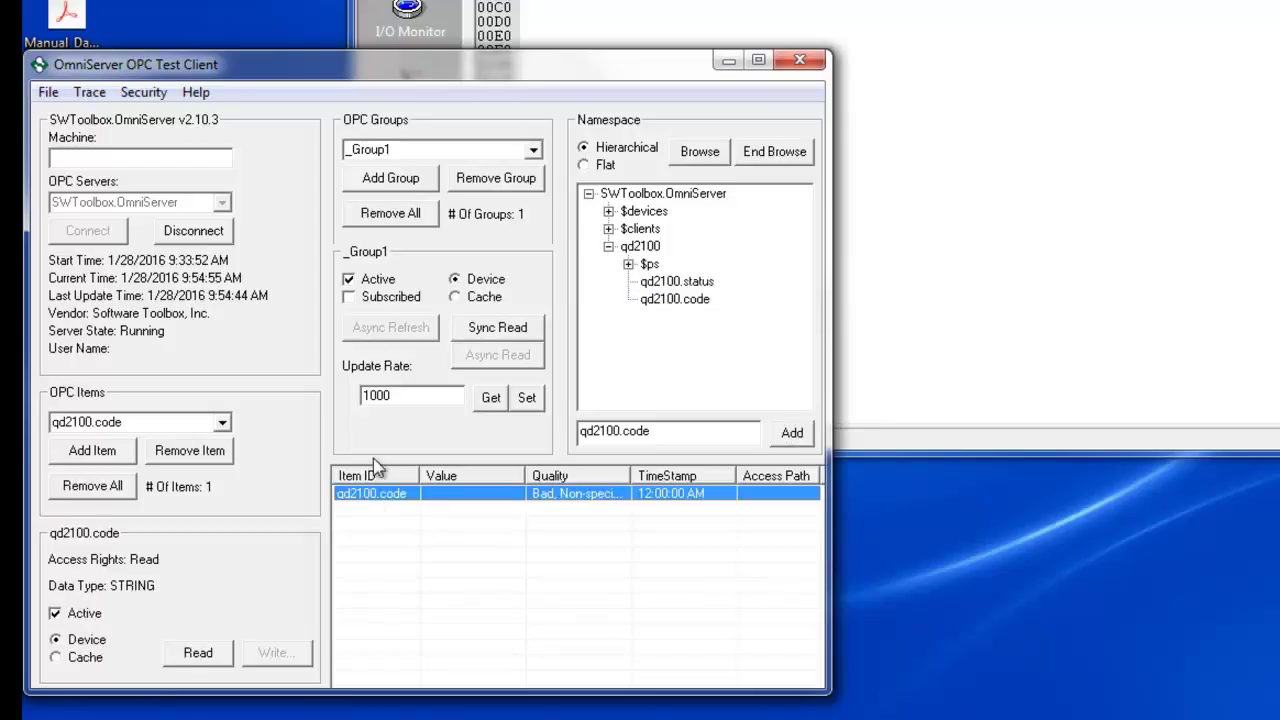
left_click(349, 300)
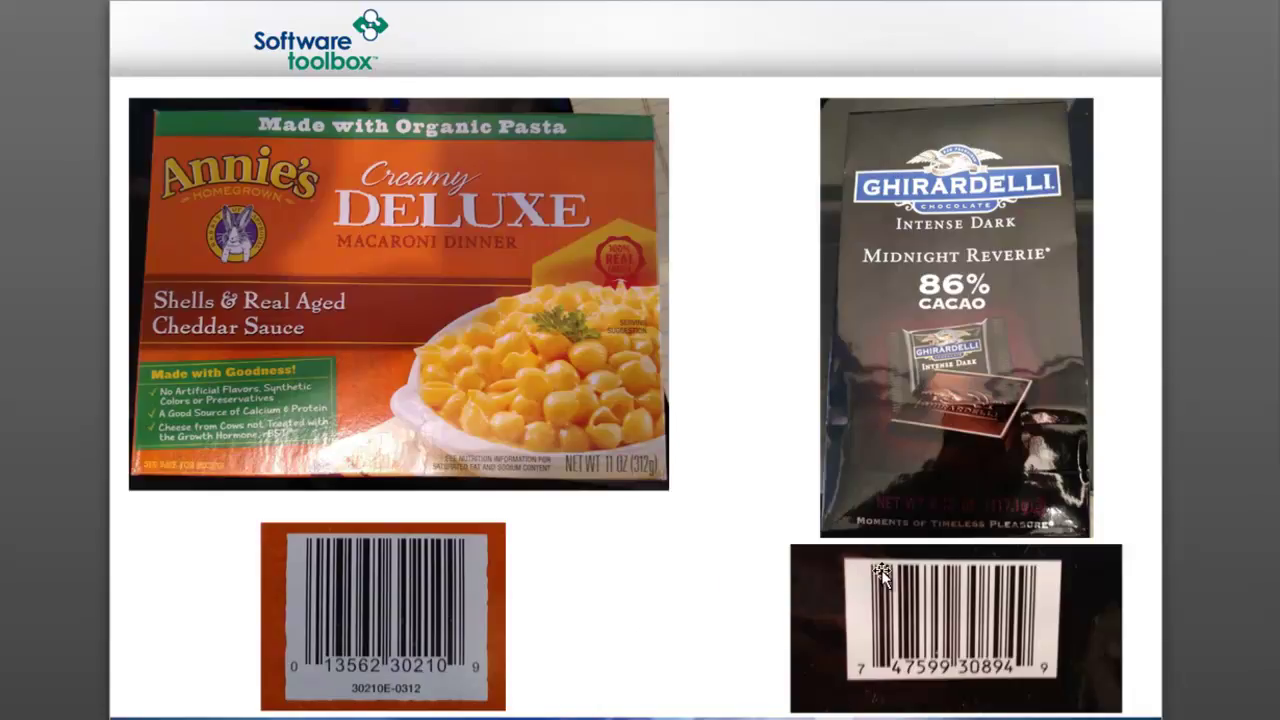
Step: Select the chocolate bar's barcode picture on the product barcode slide
left_click(923, 609)
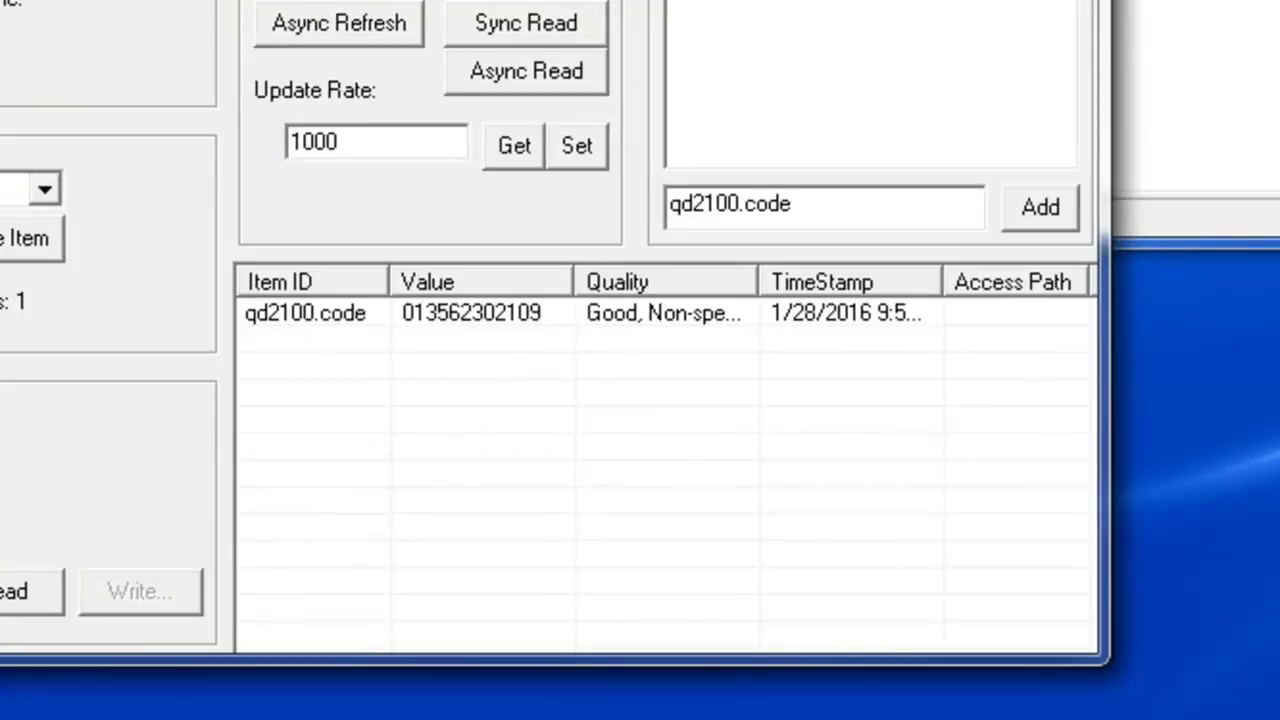
Step: Select the qd2100.code row and bring the OPC Test Client forward to watch scanned values
left_click(481, 318)
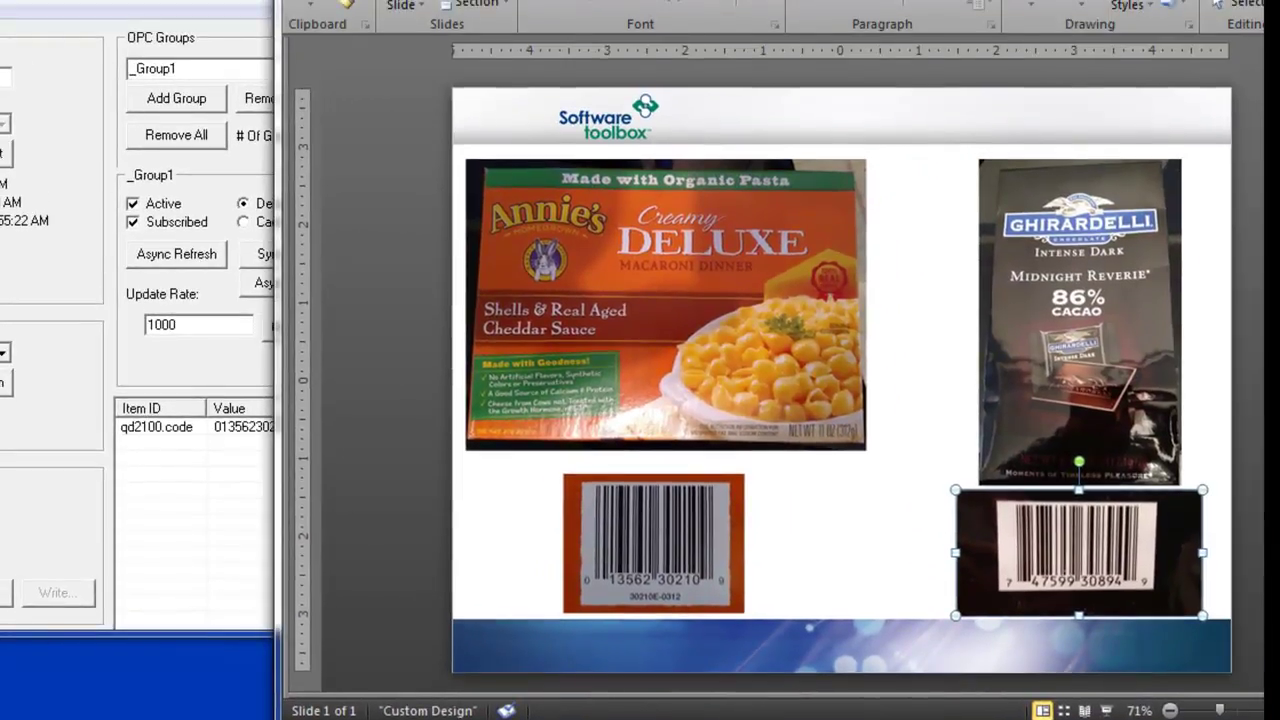
left_click(156, 426)
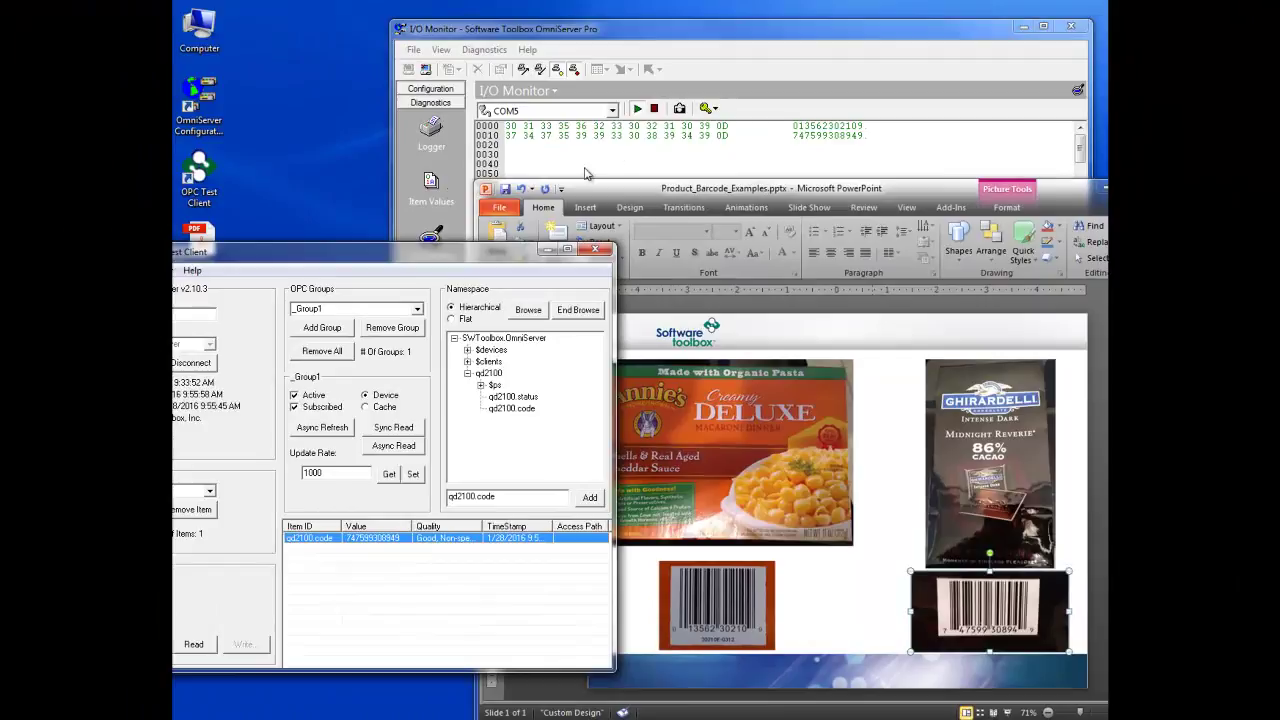
Step: Move the OPC Test Client to the screen top and drag the I/O Monitor over it
left_click_drag(515, 259, 625, 25)
left_click_drag(790, 32, 766, 354)
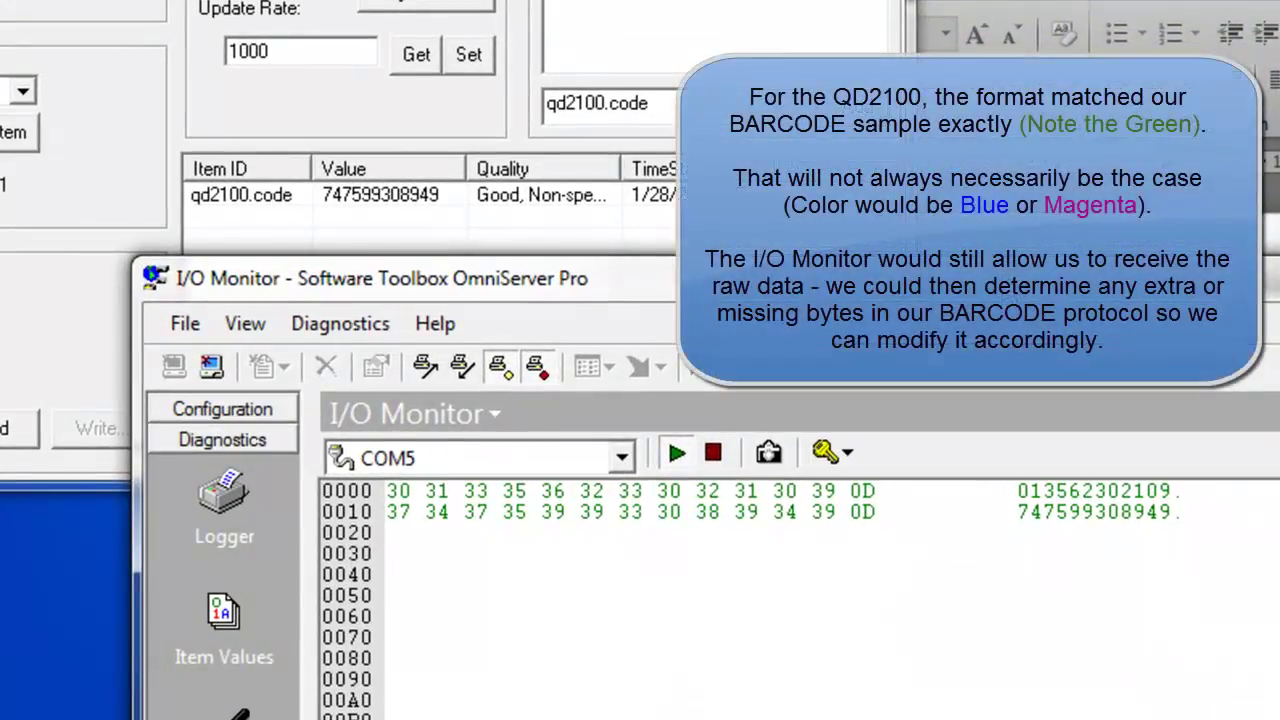